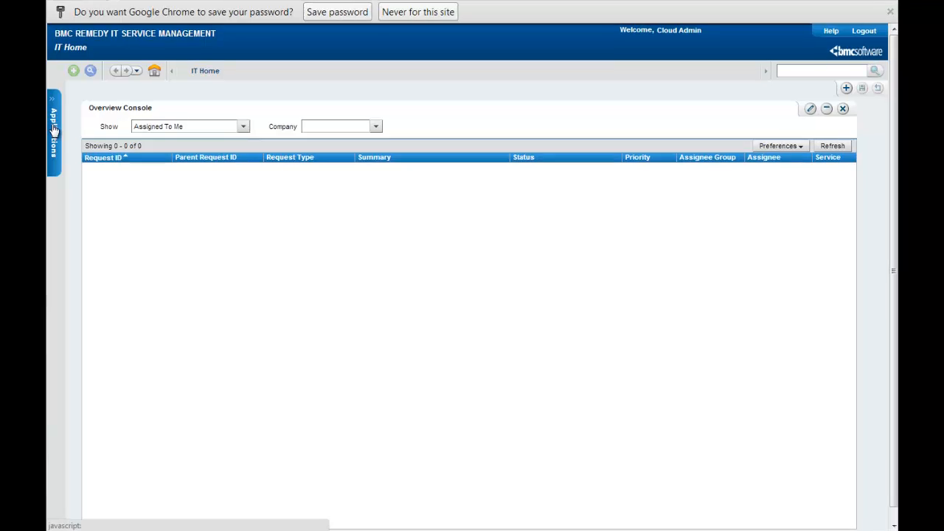
Open the Cloud Lifecycle Management Administration Console and go to its Quick Start workspace.
click(56, 131)
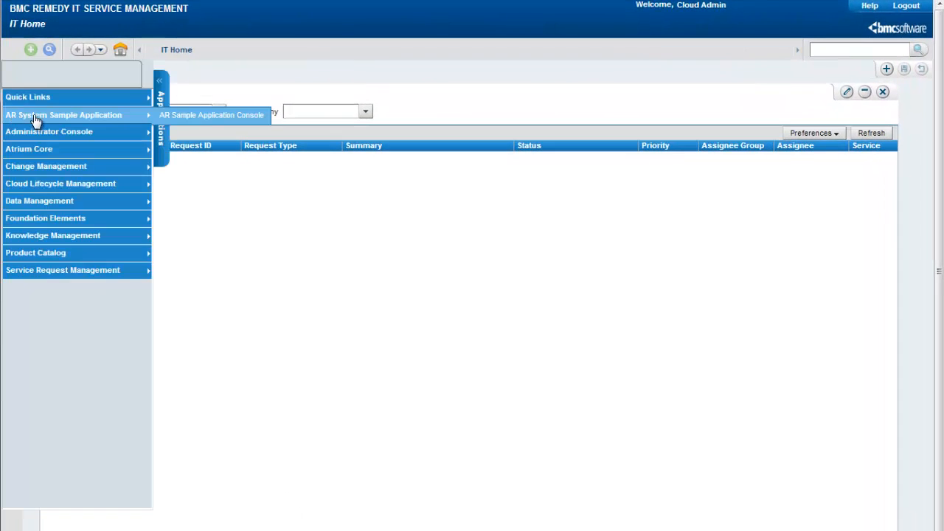
mouse_move(59, 188)
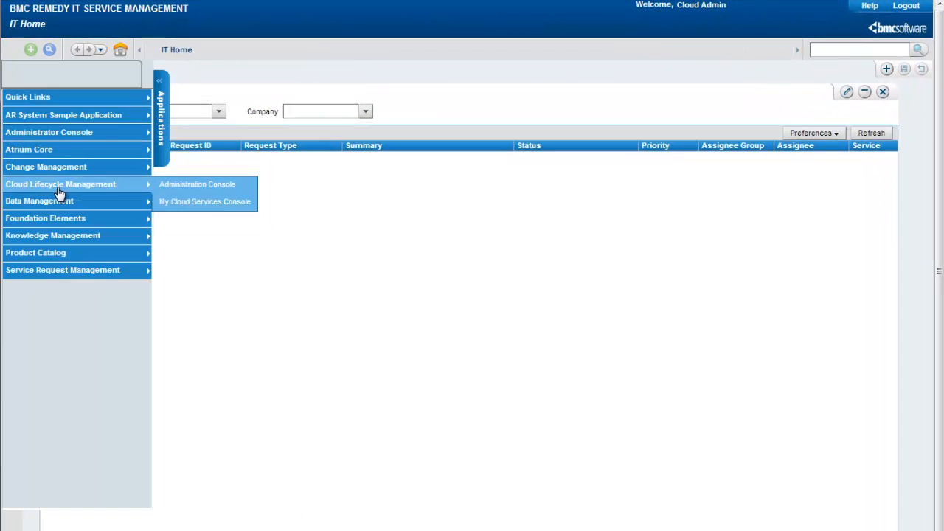
click(190, 185)
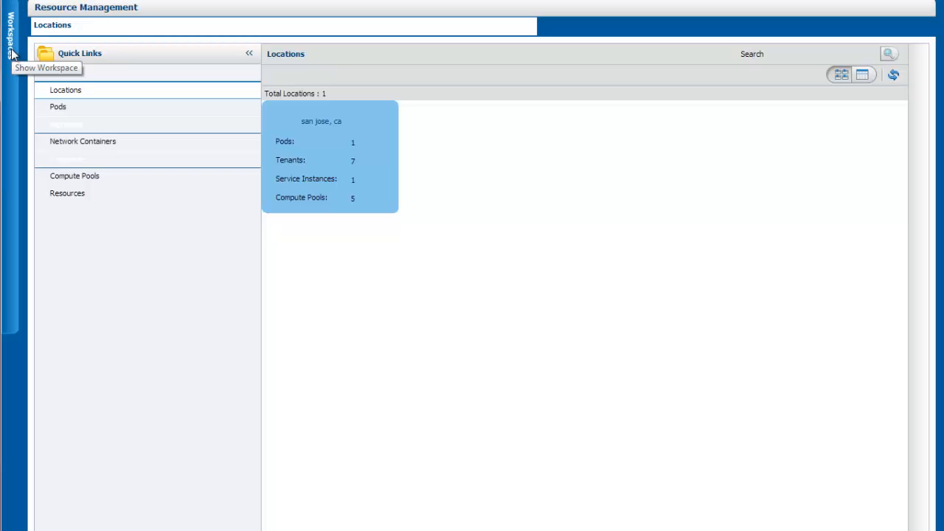
click(11, 74)
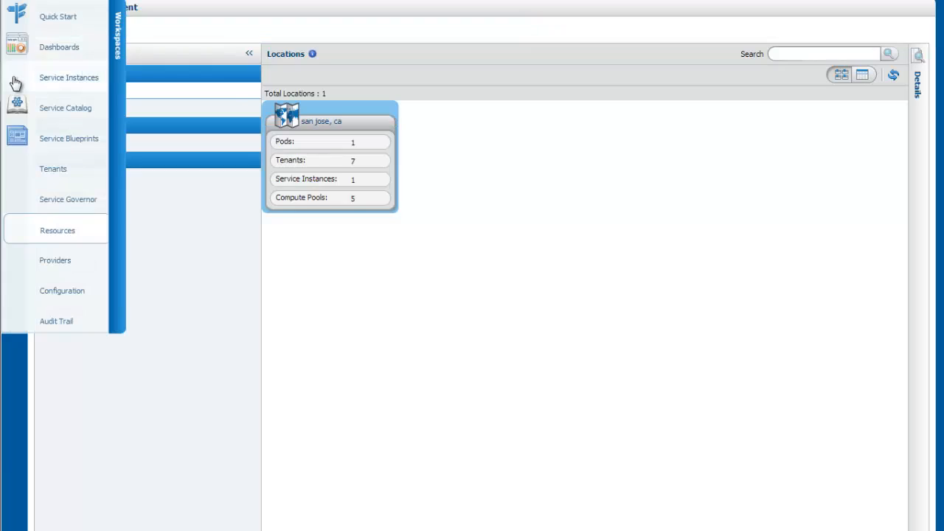
click(51, 17)
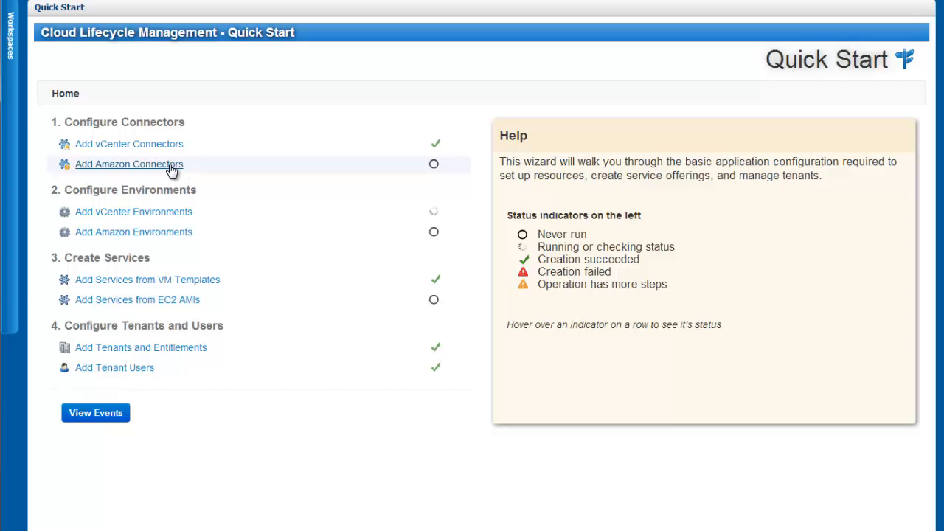
Start a new Amazon connector in Quick Start and enter abmcuser as its user.
click(175, 166)
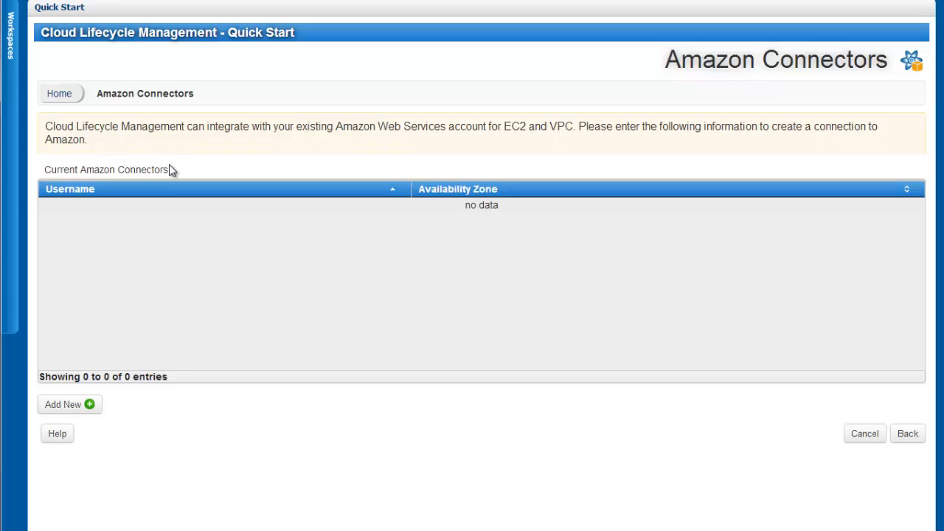
click(64, 405)
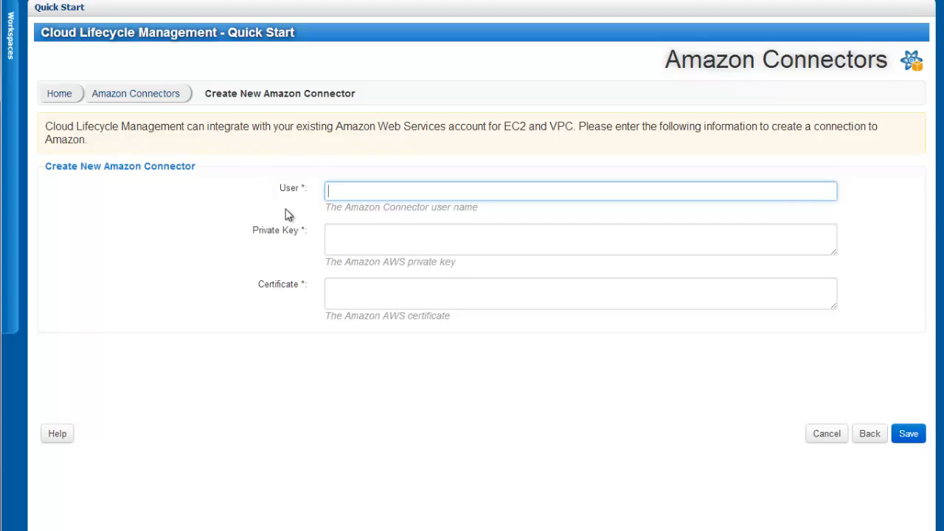
text(abmcuser)
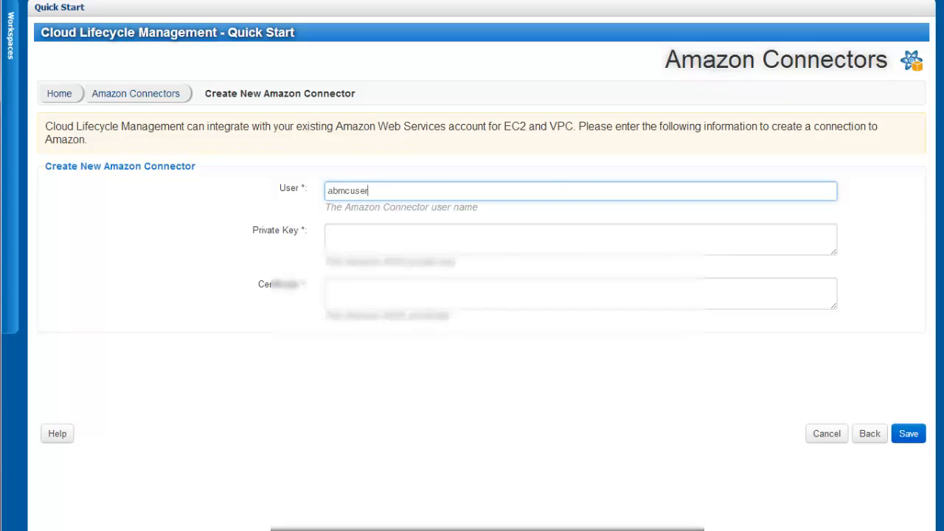
Copy the AWS private key block from the Notepad++ file into the connector's Private Key field.
key(alt+Tab)
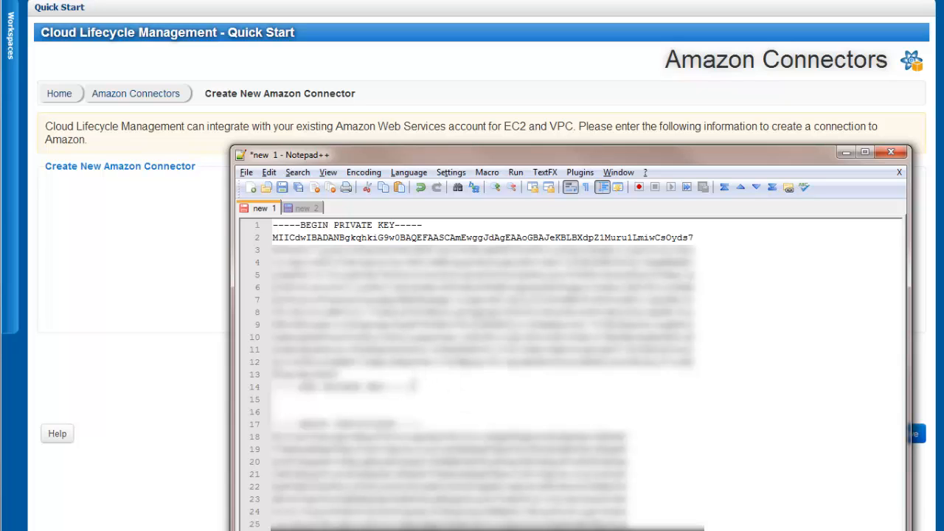
drag(410, 387, 264, 230)
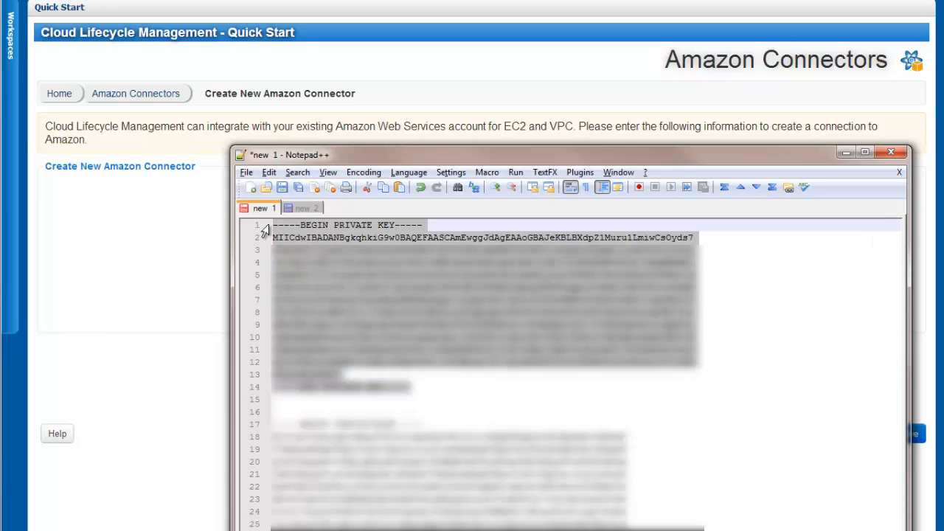
key(alt+Tab)
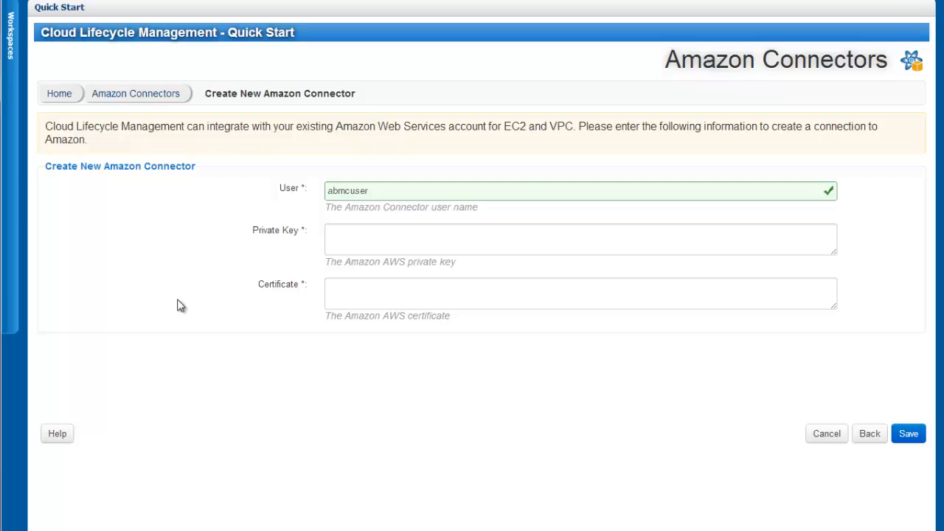
click(355, 237)
key(ctrl+v)
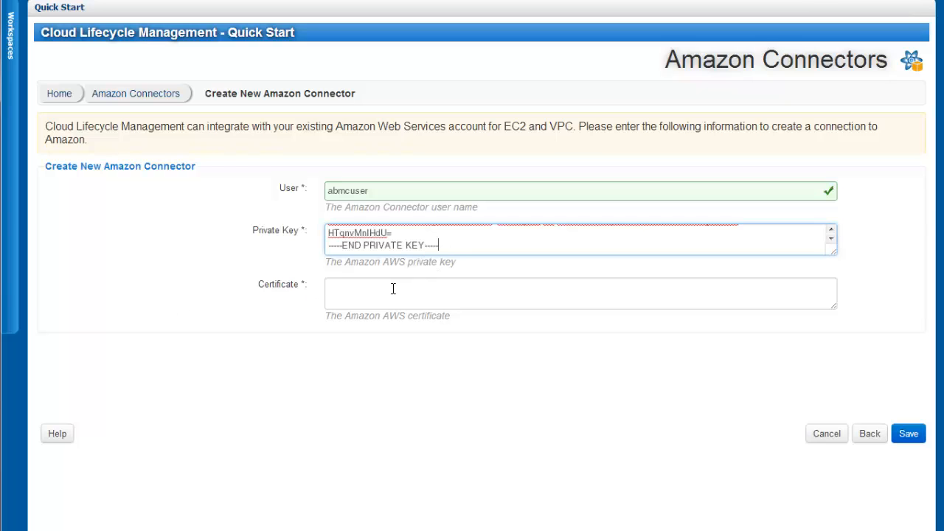
Copy the AWS certificate block from Notepad++ into the connector's Certificate field and save the connector.
key(alt+Tab)
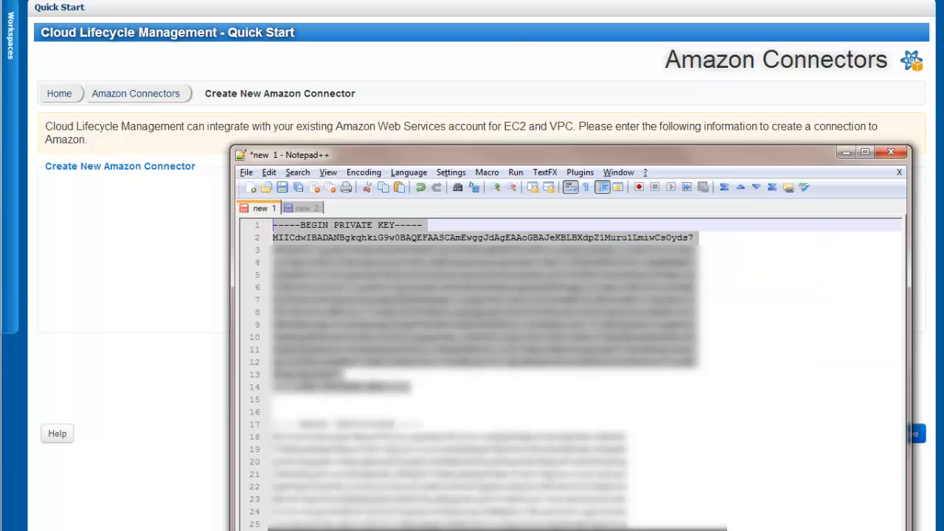
drag(480, 157, 484, 31)
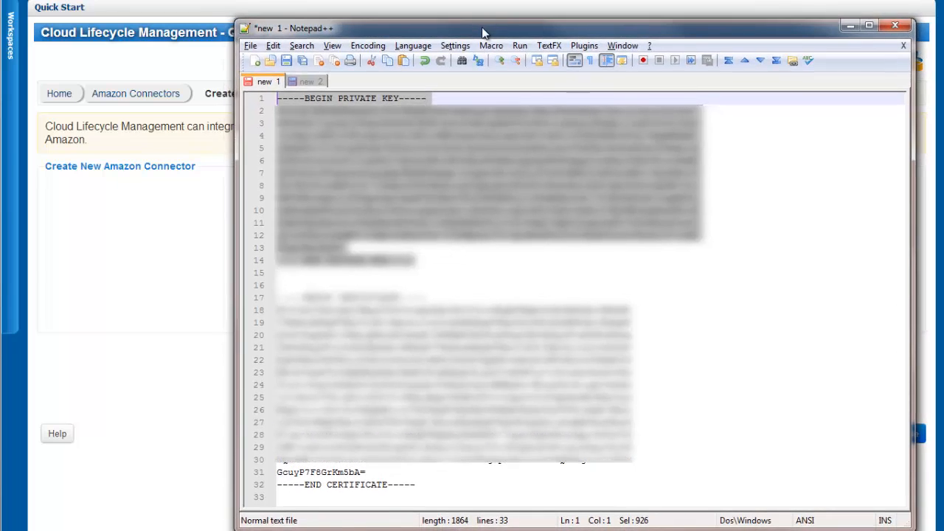
drag(418, 481, 247, 299)
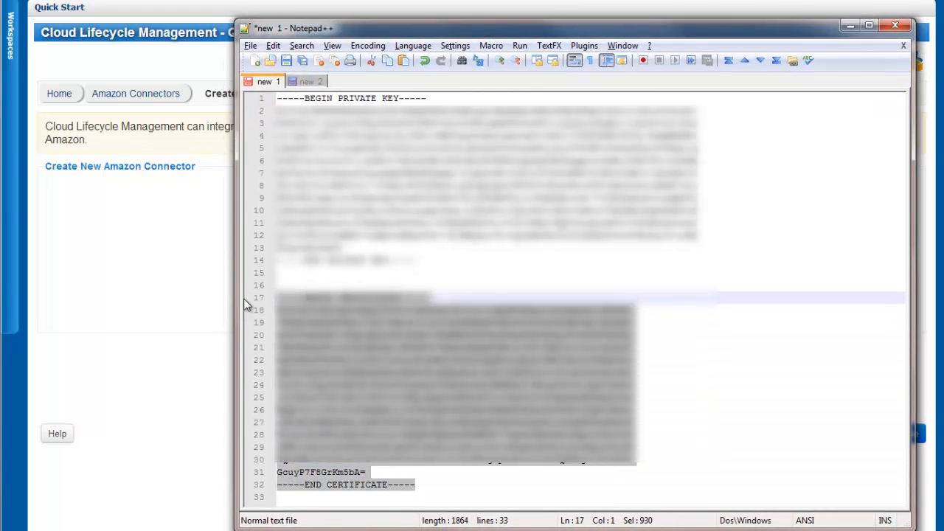
click(190, 378)
click(353, 295)
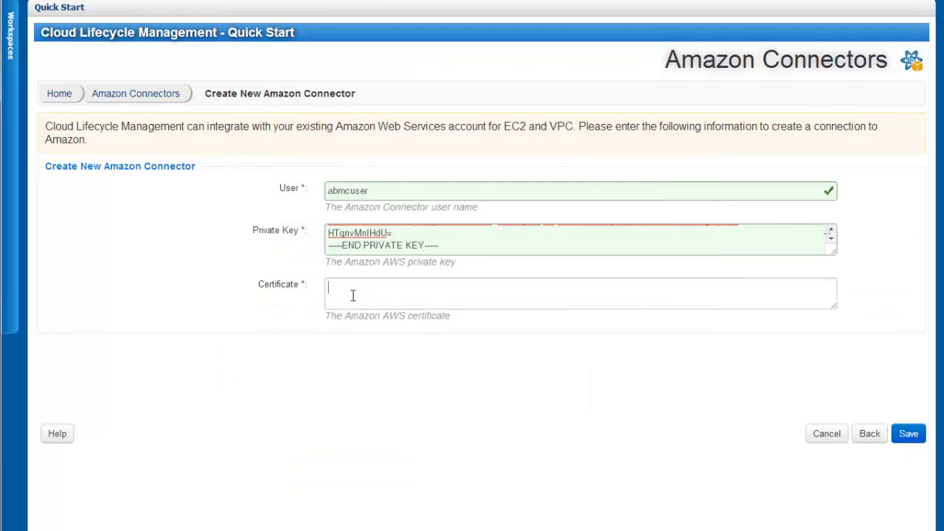
key(ctrl+v)
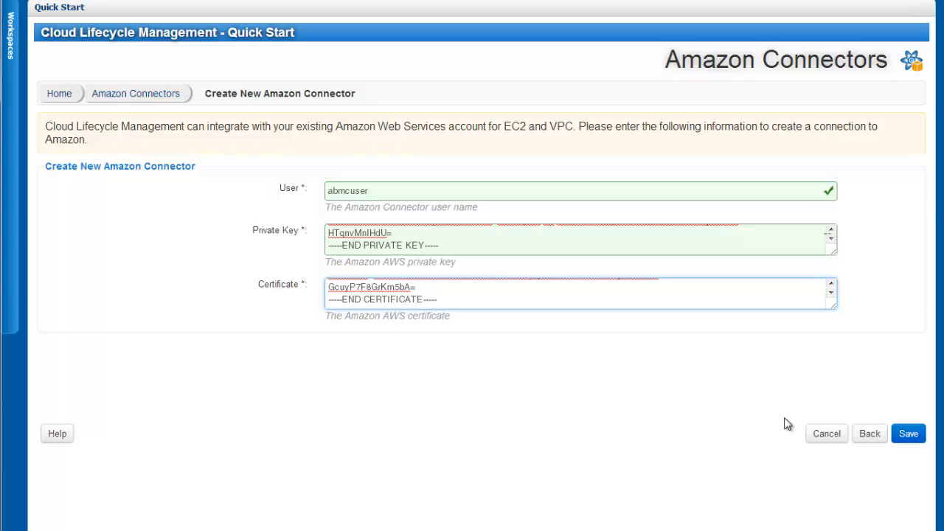
click(907, 436)
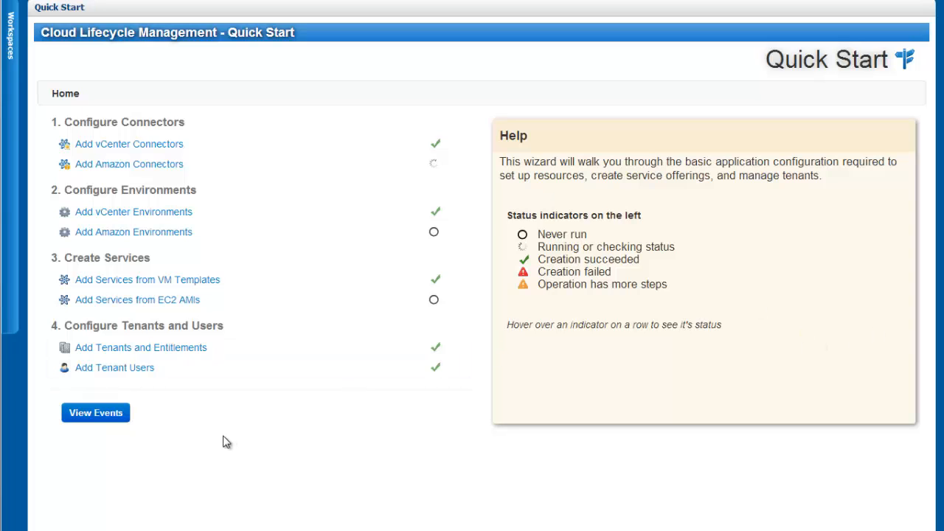
Check the status of the Amazon connector creation in the Quick Start events list, then close the list.
click(113, 422)
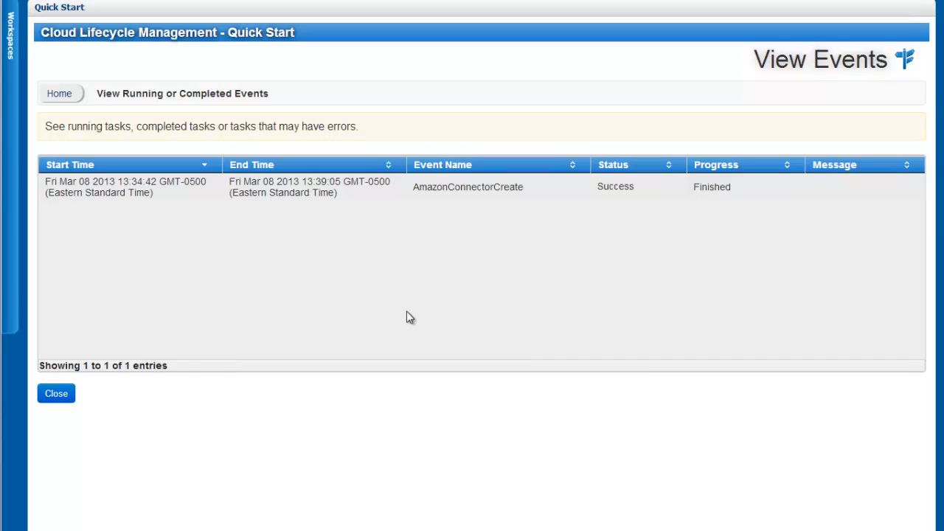
click(56, 394)
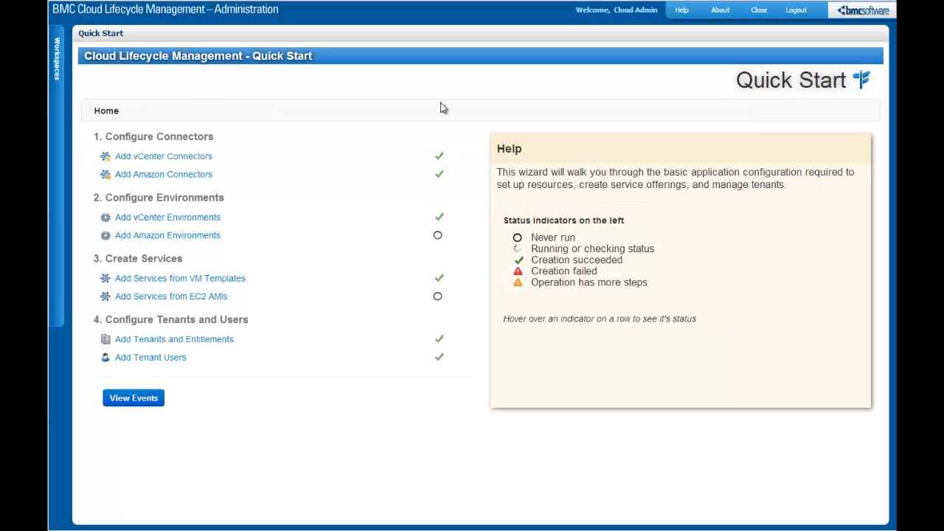
Examine the locations, pods and compute resources in the Resources workspace for the Amazon entries.
click(61, 80)
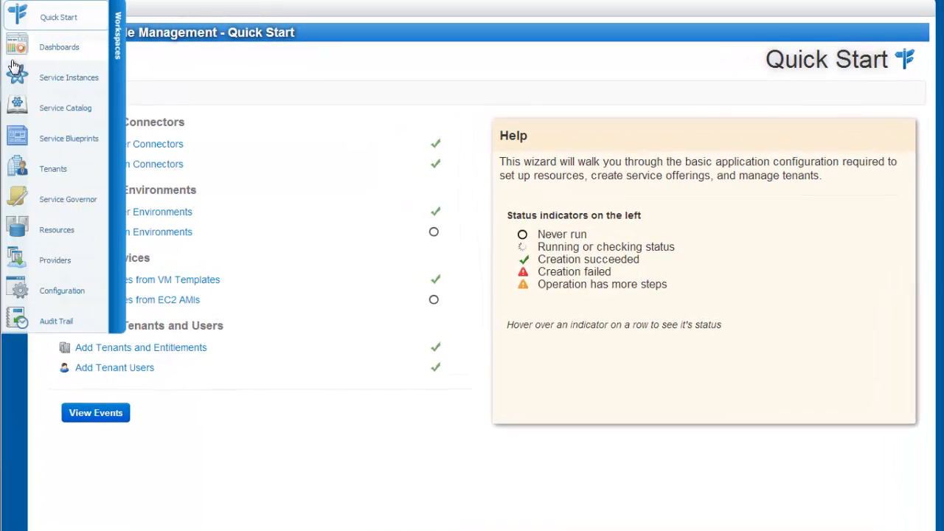
click(46, 229)
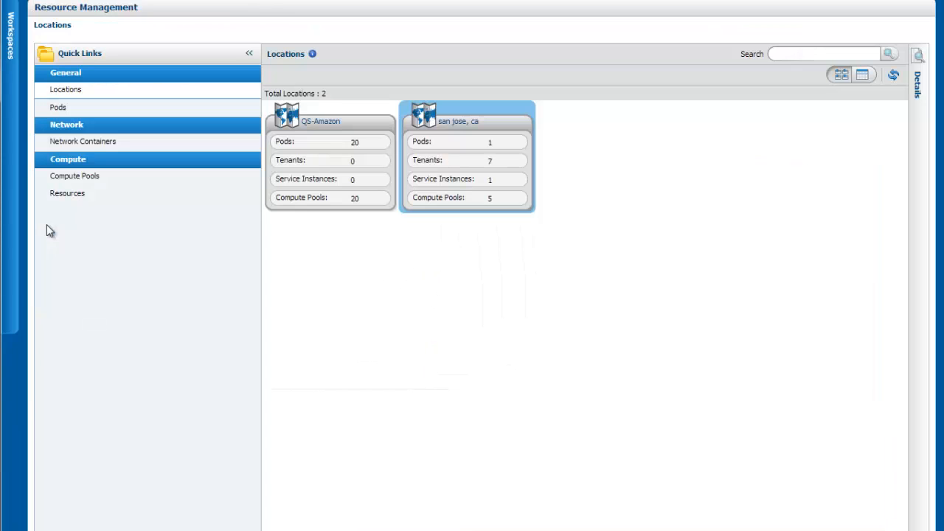
click(104, 108)
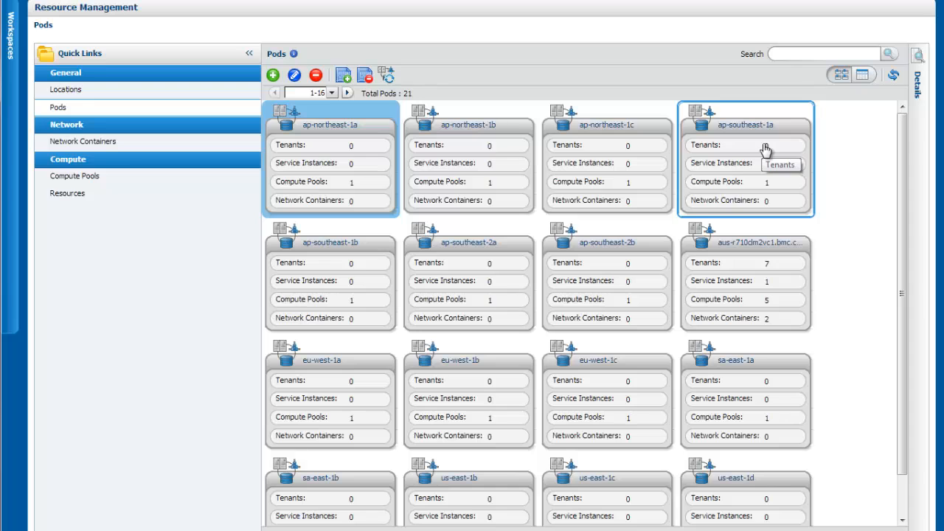
click(79, 196)
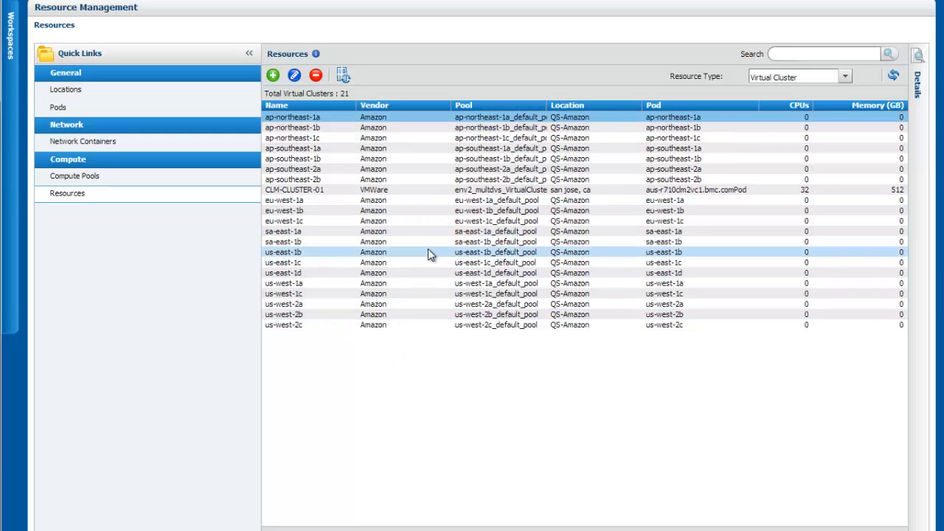
Start a new Amazon environment in Quick Start, named "QS1 ec2" with the description "blah blah".
click(10, 63)
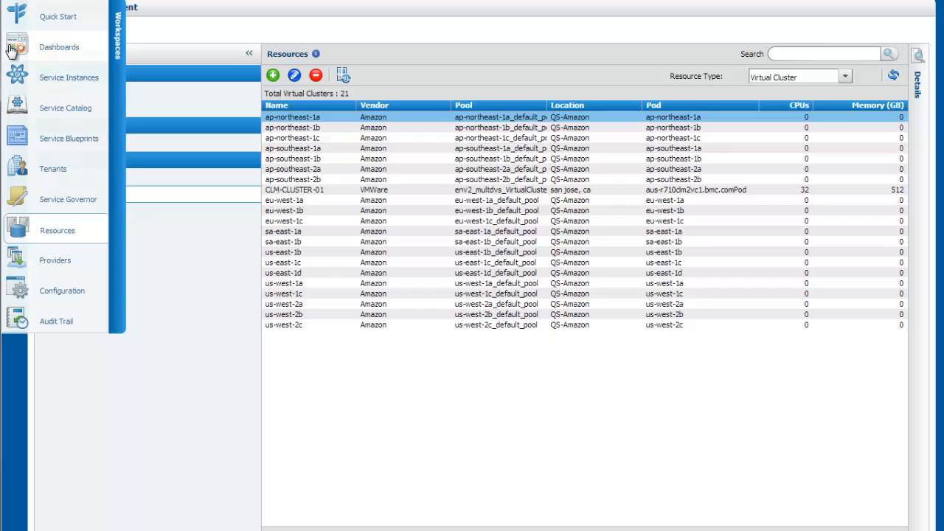
click(59, 18)
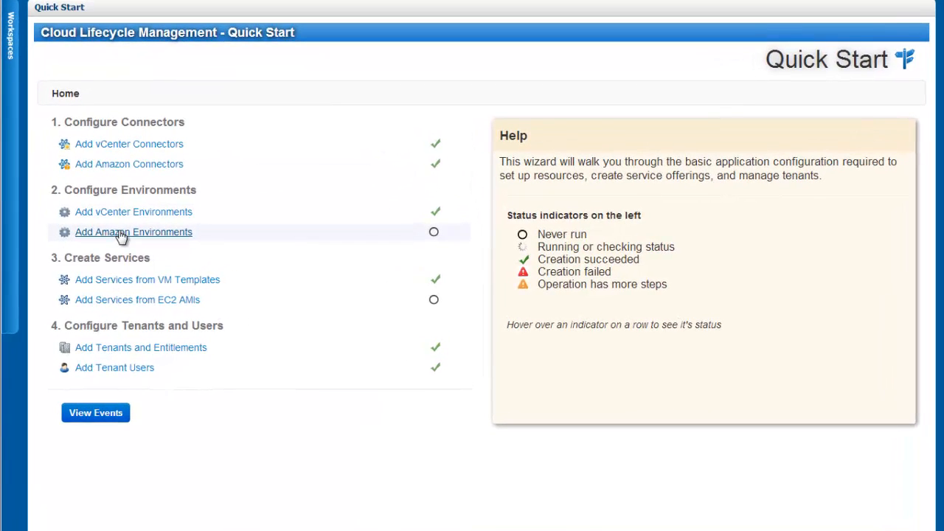
click(121, 233)
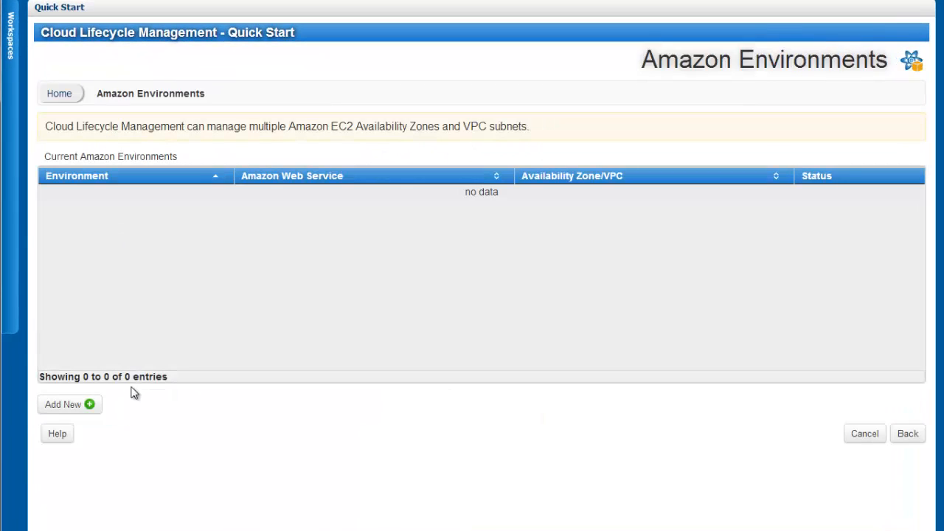
click(52, 408)
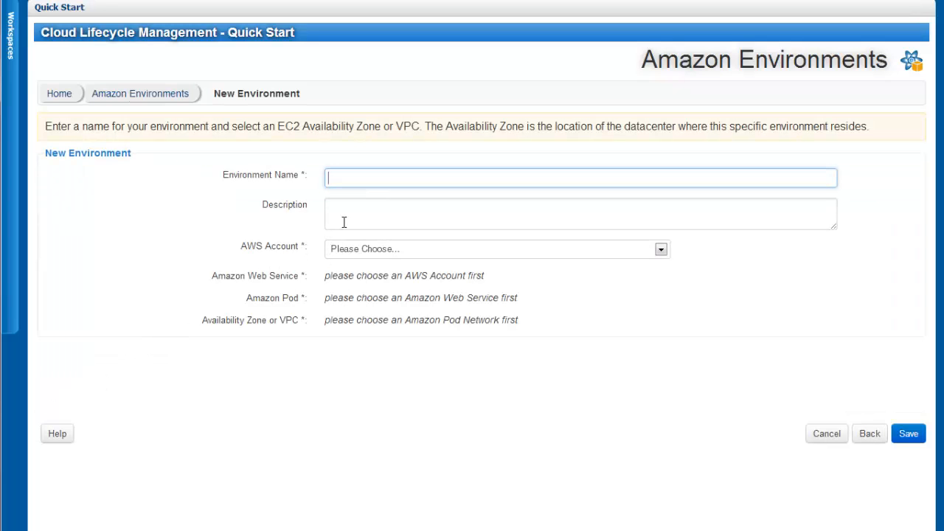
text(QS1 ec2)
click(344, 222)
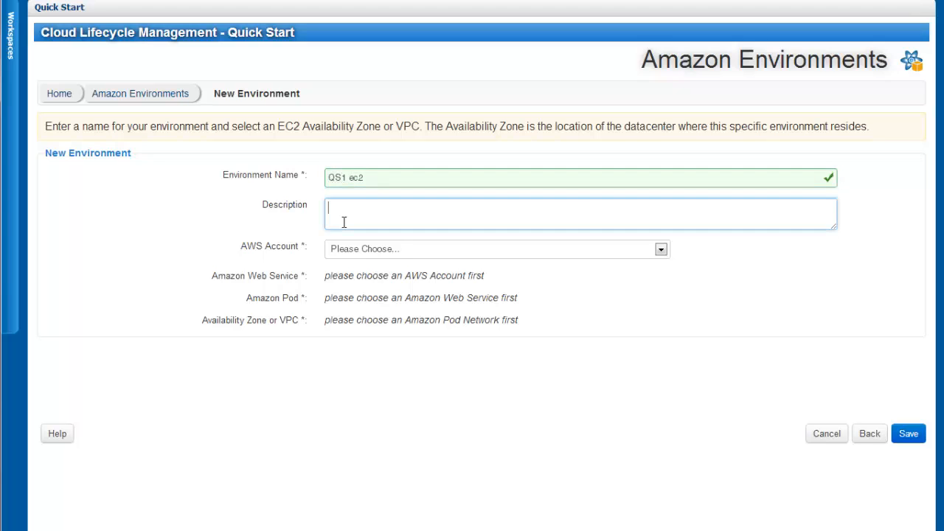
text(blah blah)
Assign the environment AWS account abmcuser, web service EC2 and Amazon pod us-east-1c, and save it.
click(660, 250)
click(612, 275)
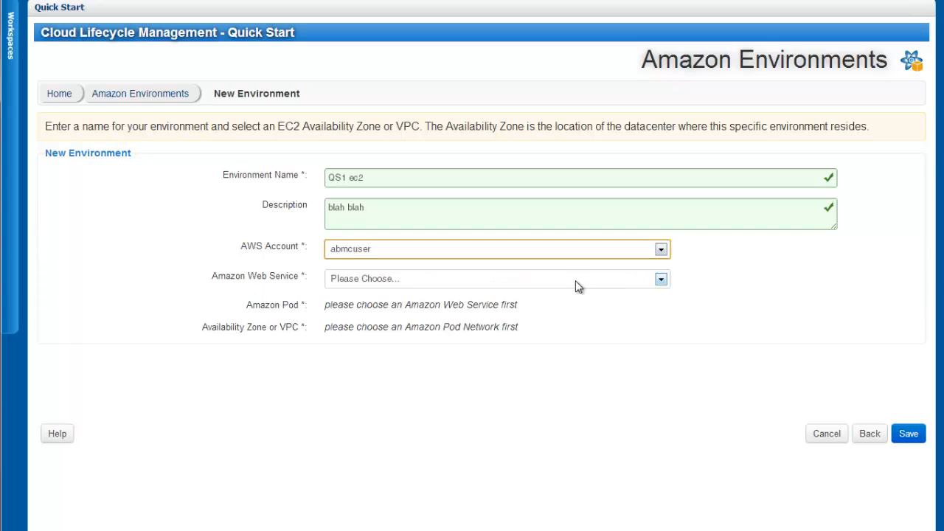
click(661, 279)
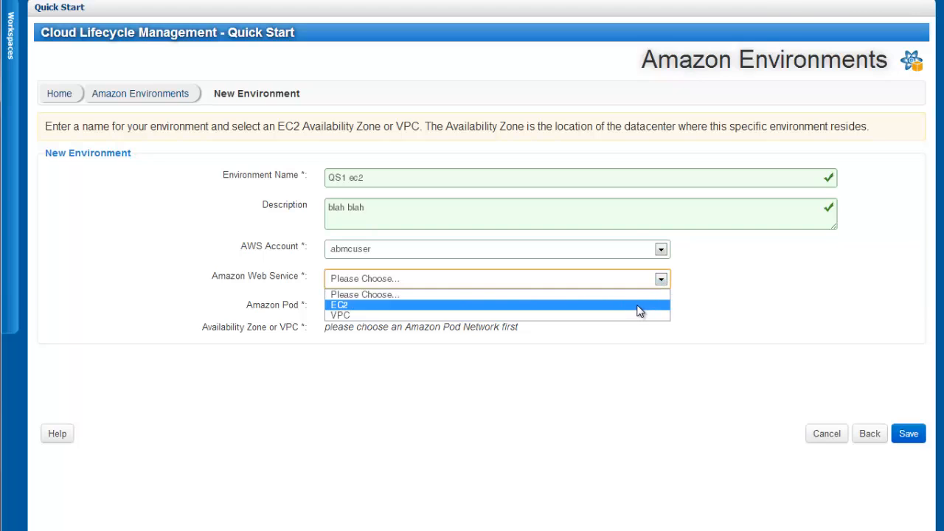
click(639, 305)
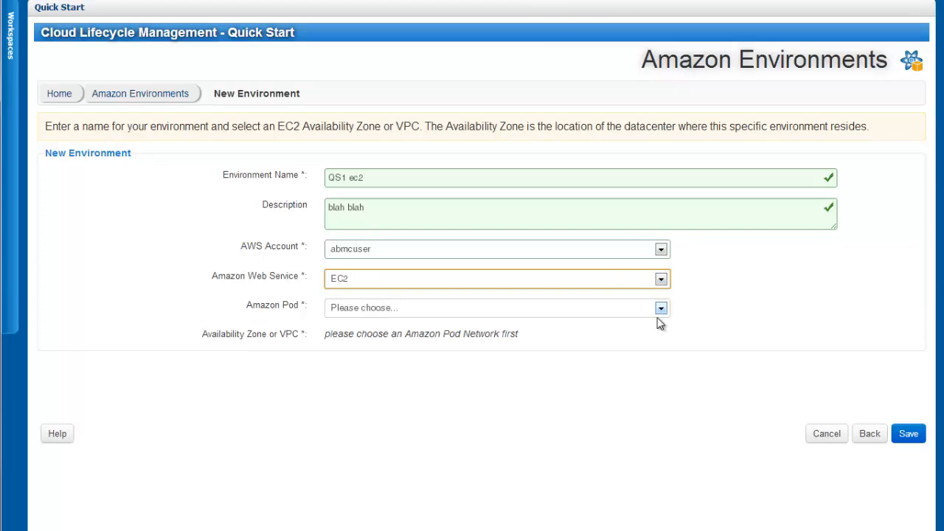
click(661, 308)
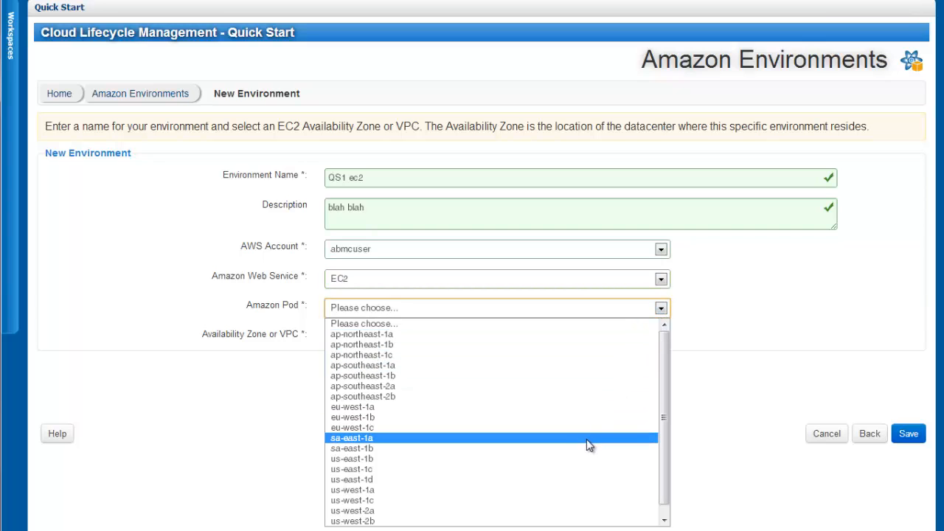
click(574, 470)
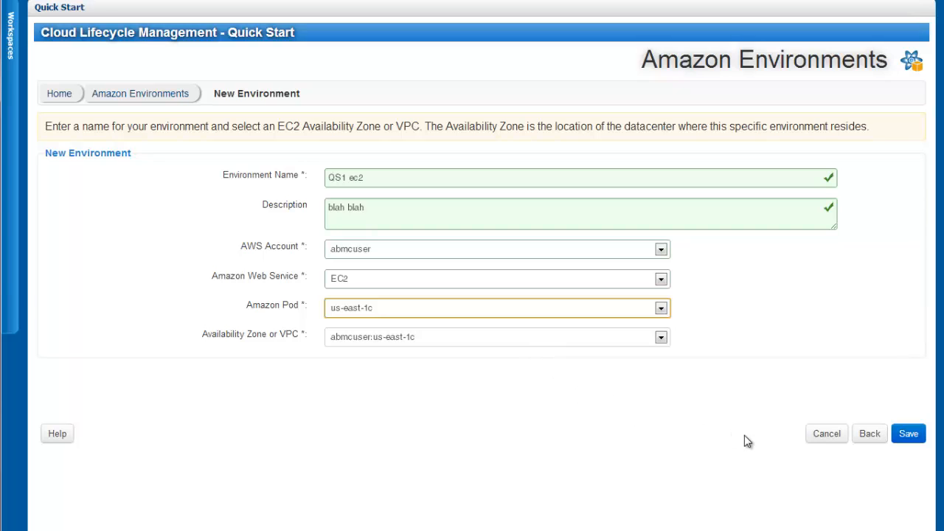
click(909, 437)
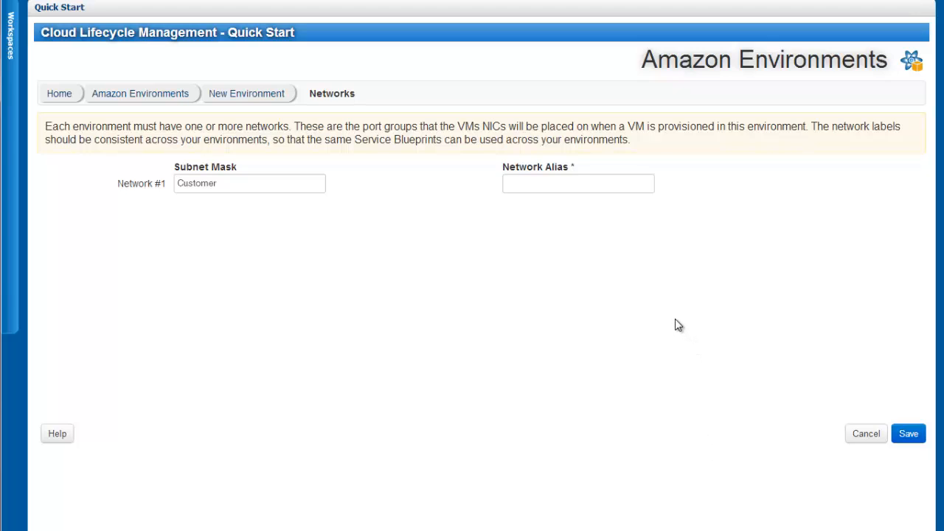
Give Network #1 of the new Amazon environment the network alias "Customer" and save it.
click(565, 183)
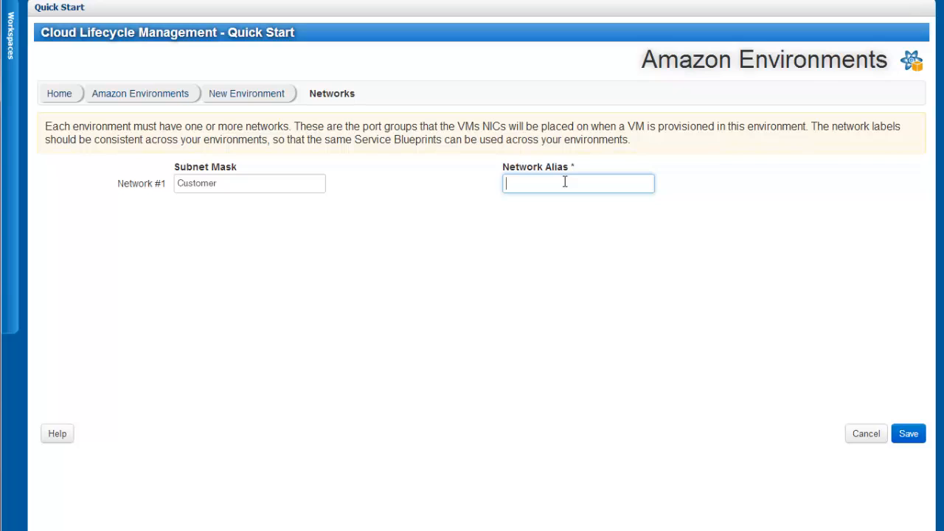
text(Customer)
click(907, 435)
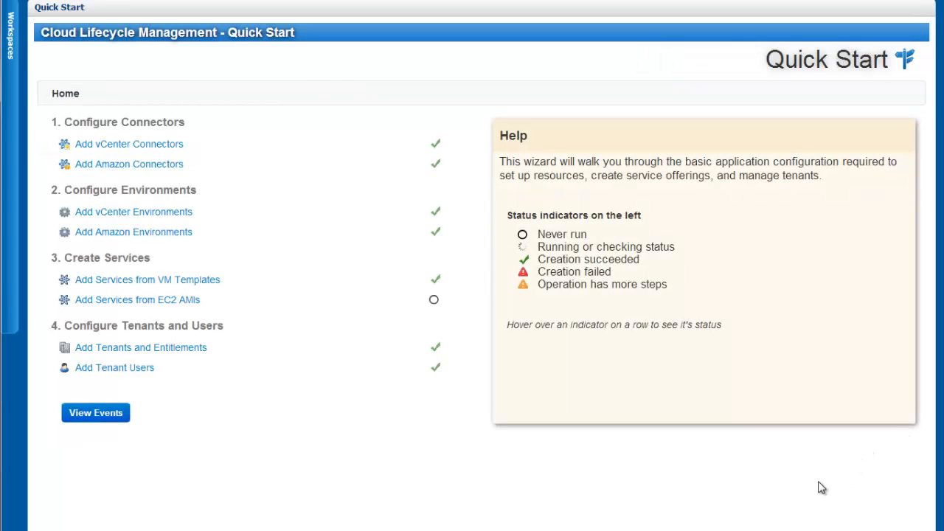
Examine the network containers in the Resources workspace for the QS1 ec2 environment.
click(11, 59)
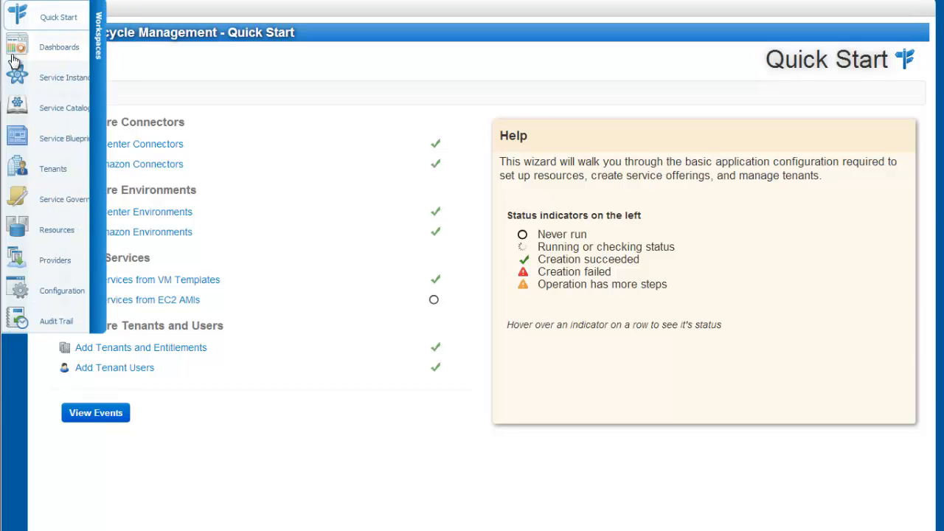
click(56, 232)
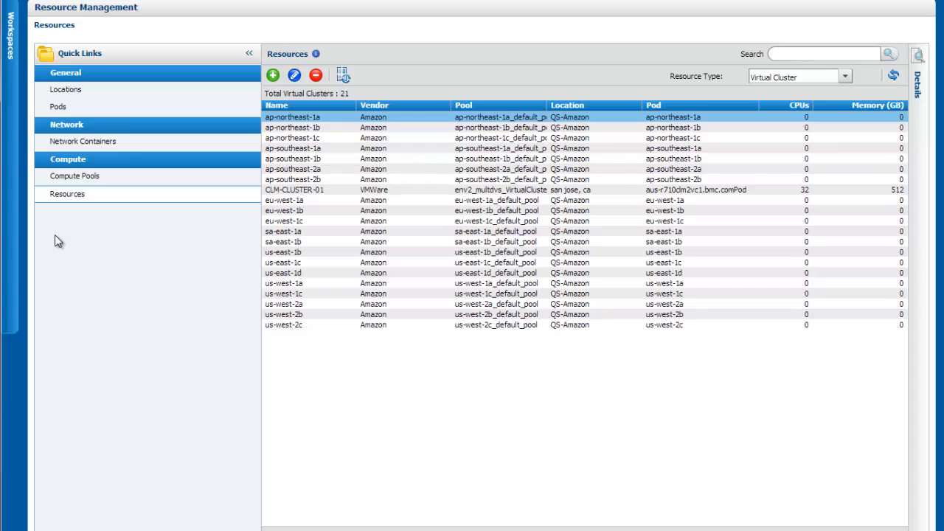
click(76, 146)
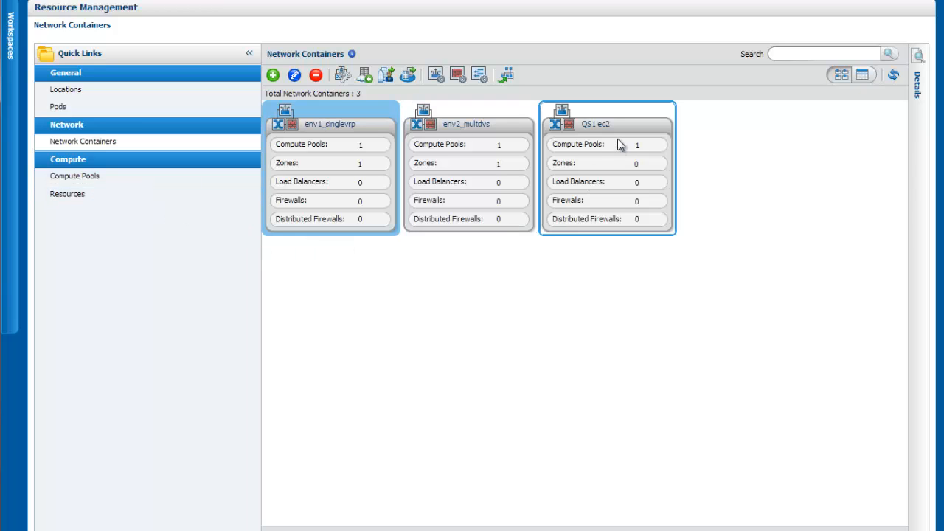
Start a new service offering from EC2 AMIs in Quick Start, named "My EC2 Service" with the description "woof woof".
click(14, 86)
click(51, 18)
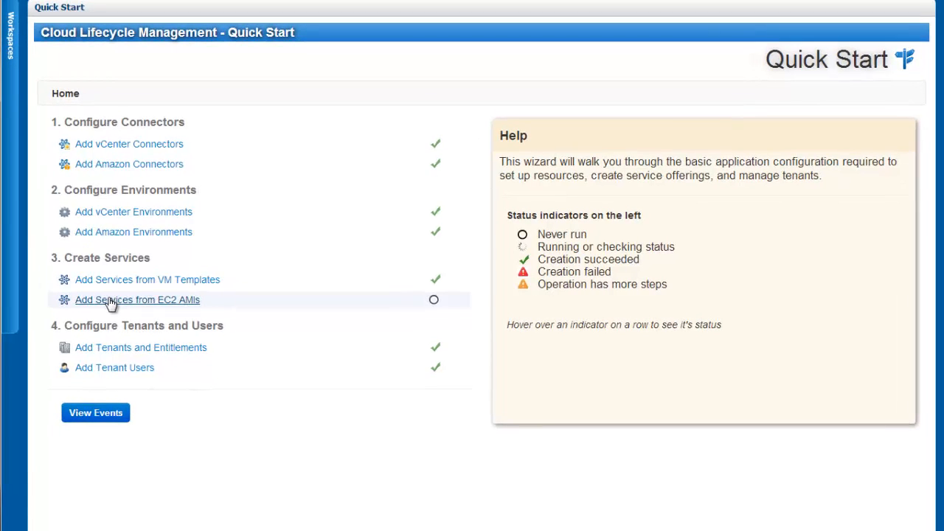
click(110, 300)
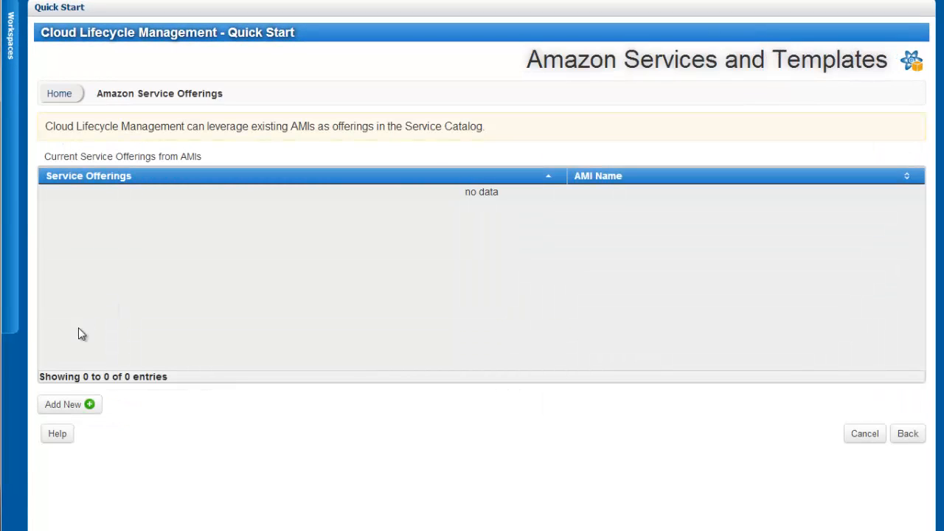
click(64, 406)
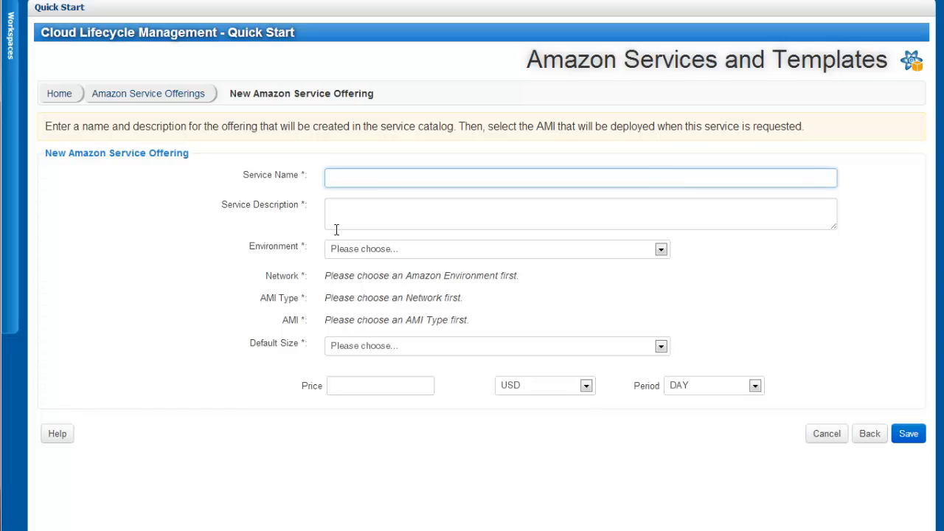
text(My EC2 Service)
click(336, 230)
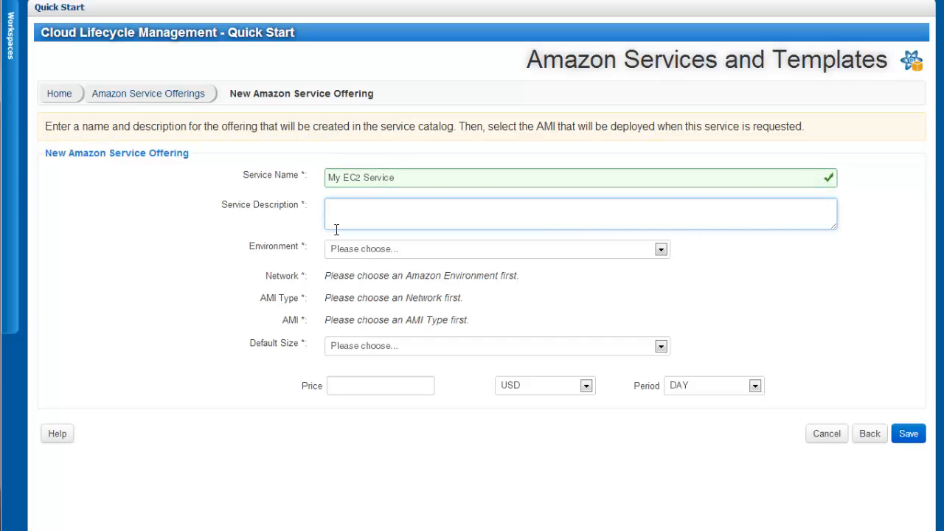
text(woof woof)
key(Tab)
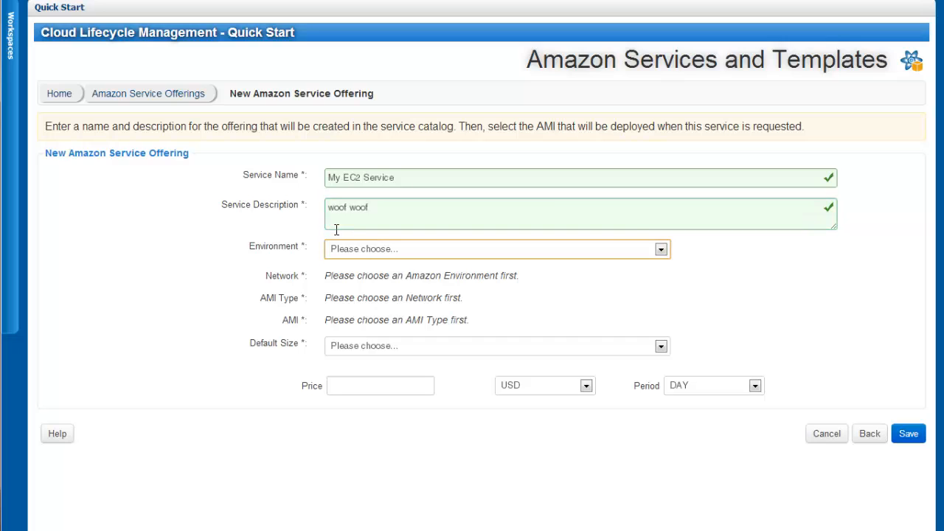
Assign the service offering the environment QS1 ec2, the network Customer and the AMI type Public.
click(659, 249)
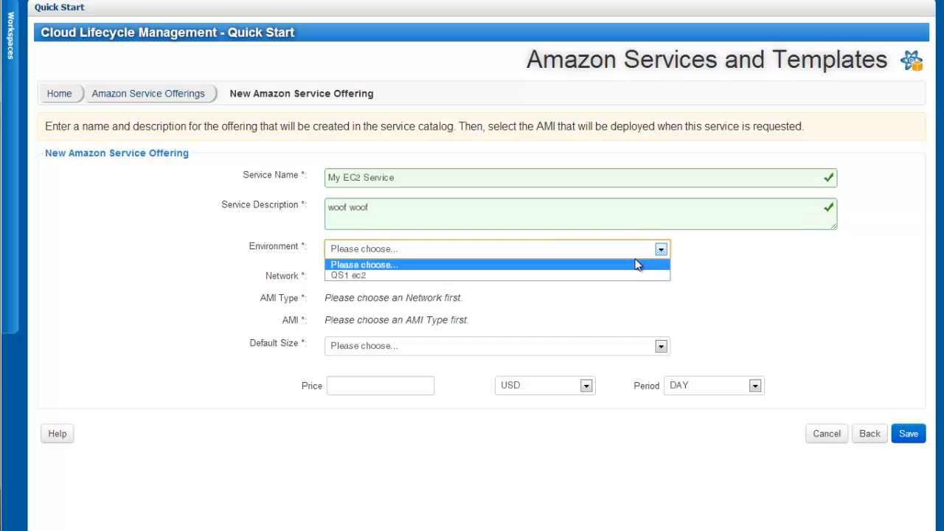
click(620, 276)
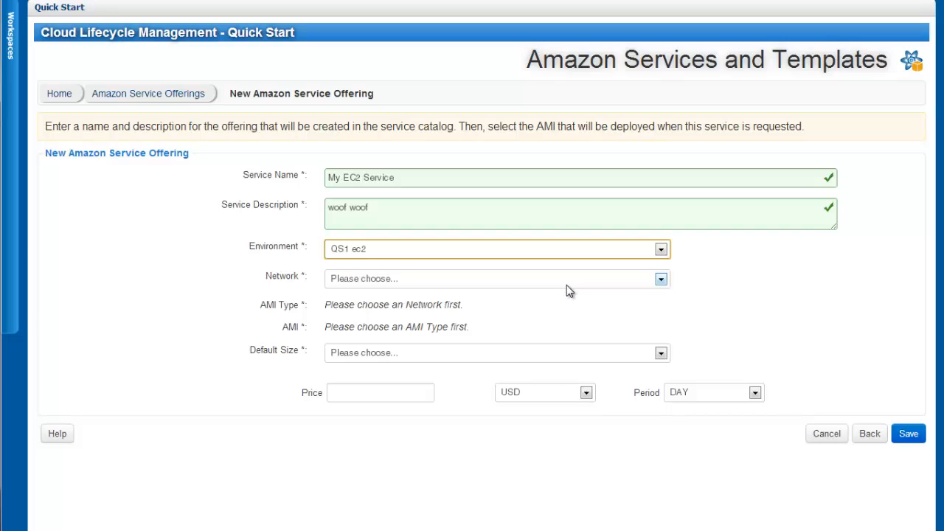
click(660, 279)
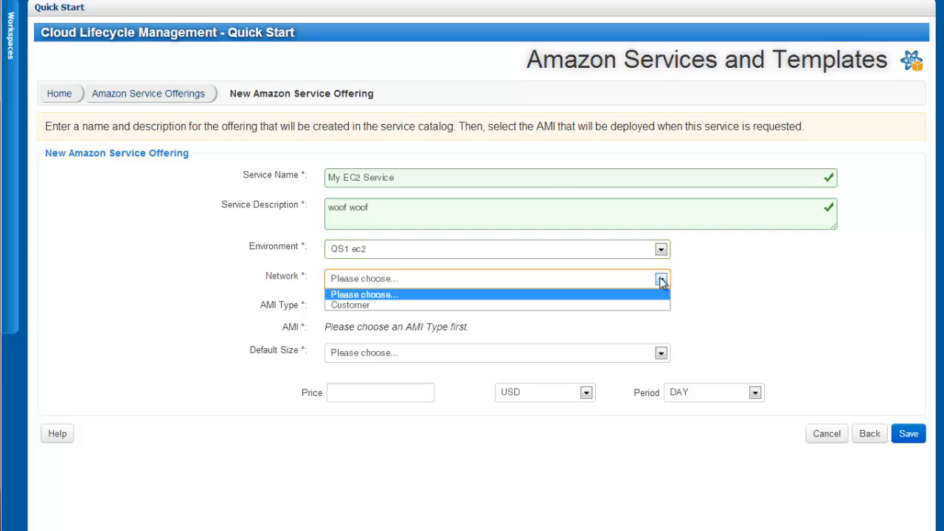
click(639, 306)
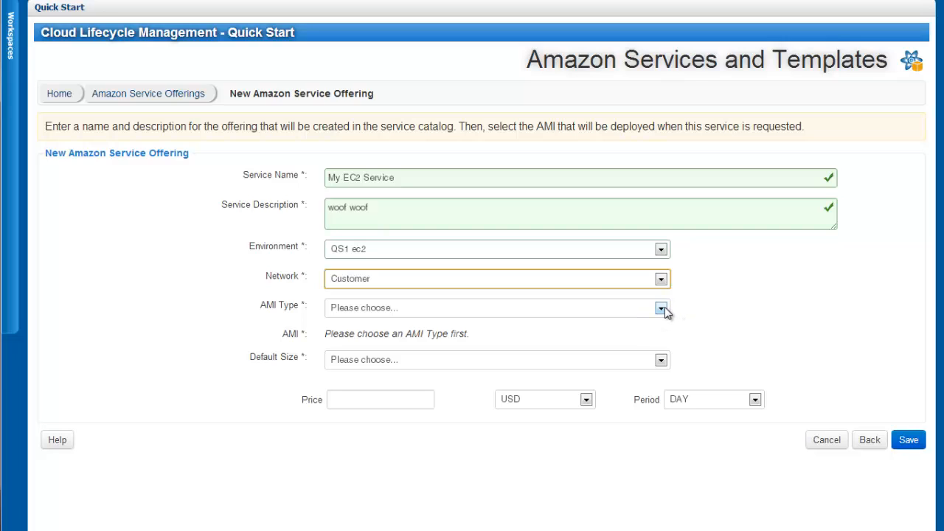
click(661, 309)
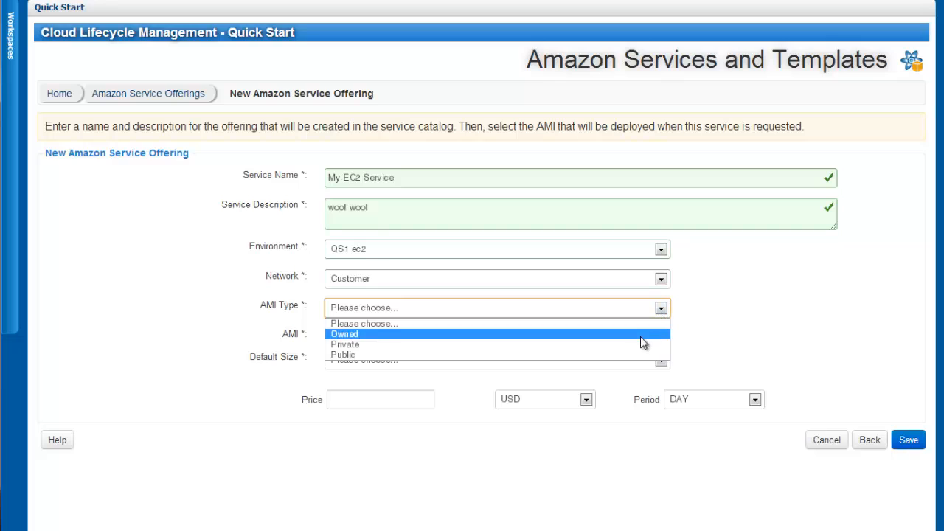
click(624, 355)
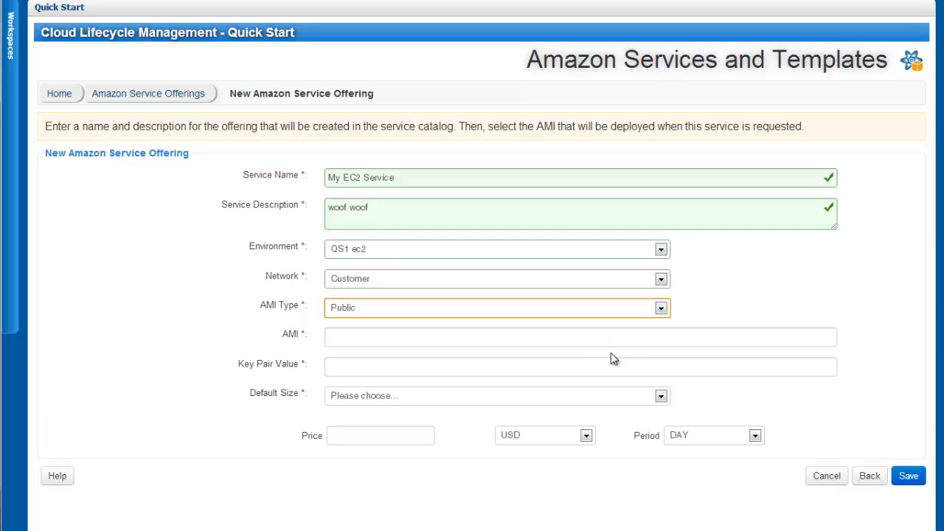
Set the offering's AMI to ami-0278da6b and its key pair value to KBWinAdmin.
click(548, 339)
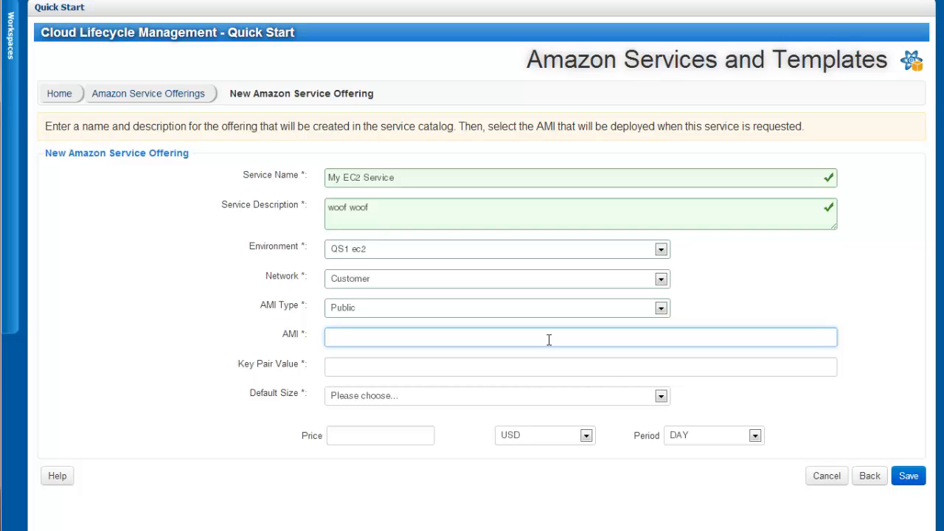
text(ami-0278da6b)
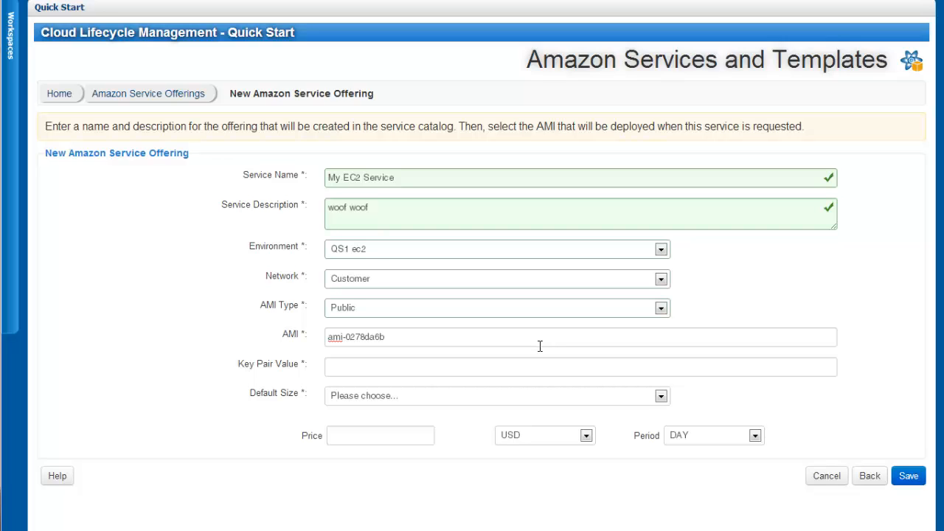
click(450, 373)
text(KB)
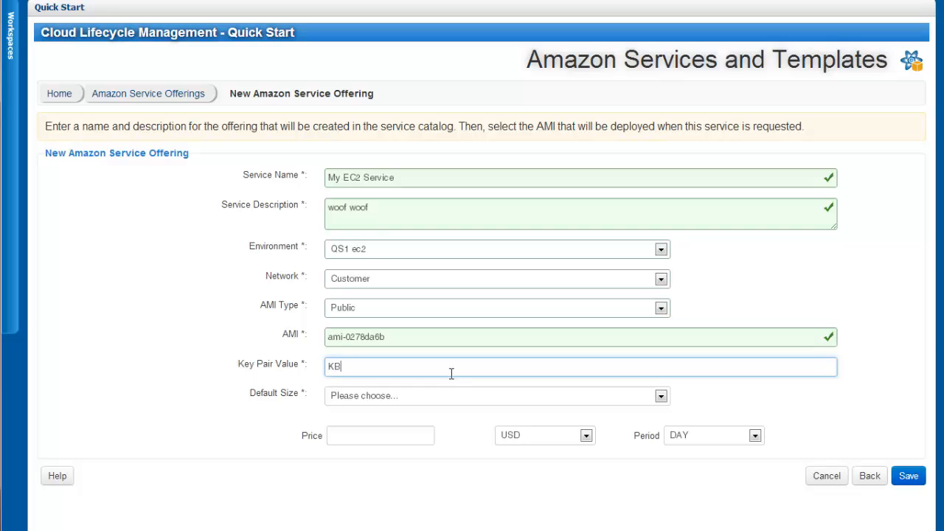
text(WinAdmin)
key(Tab)
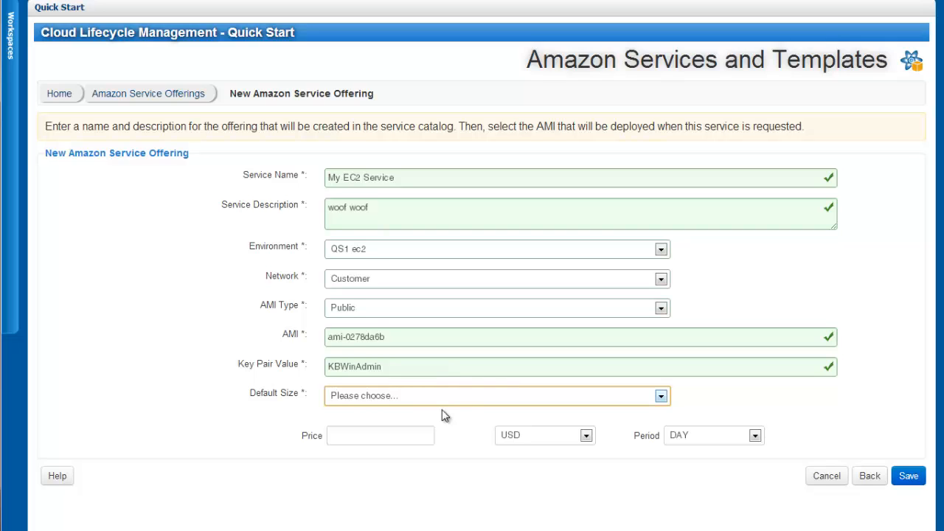
Set the offering's default size to m1.small and price to 1.00, save it, and check the Quick Start events.
click(661, 397)
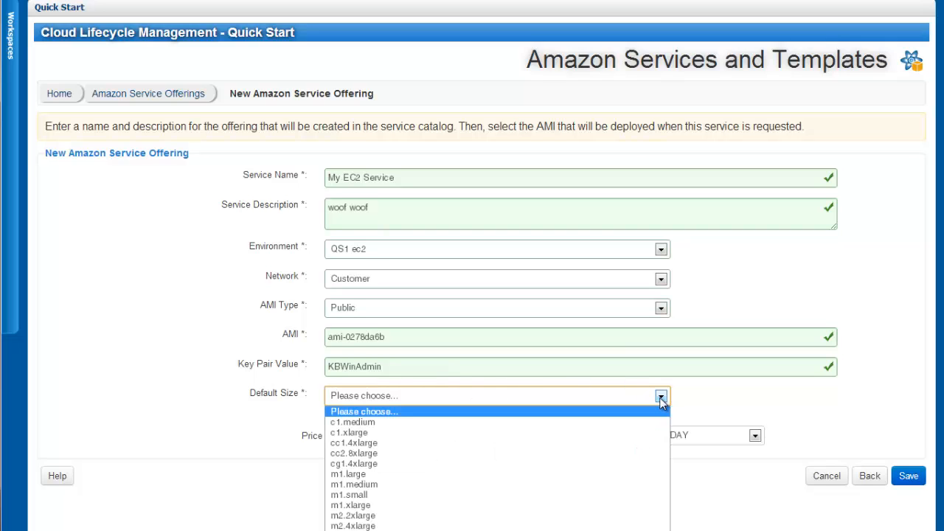
click(576, 495)
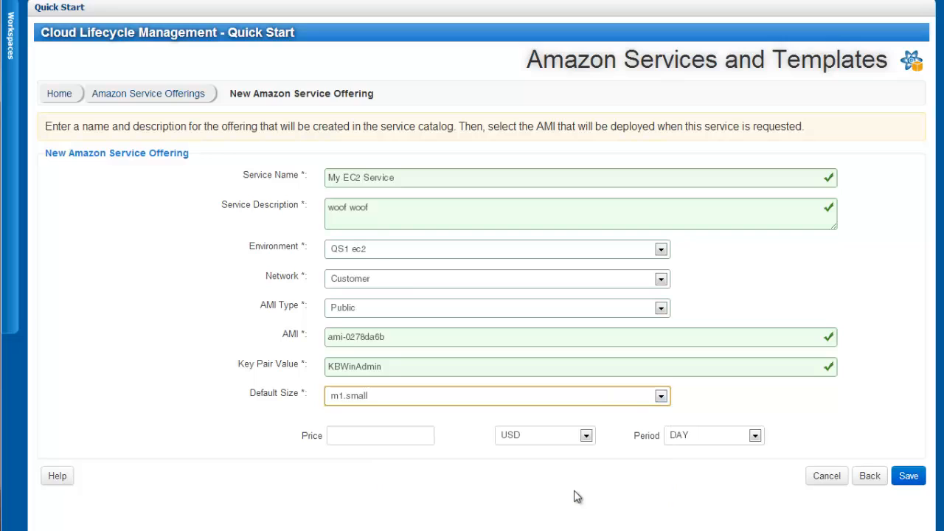
click(390, 435)
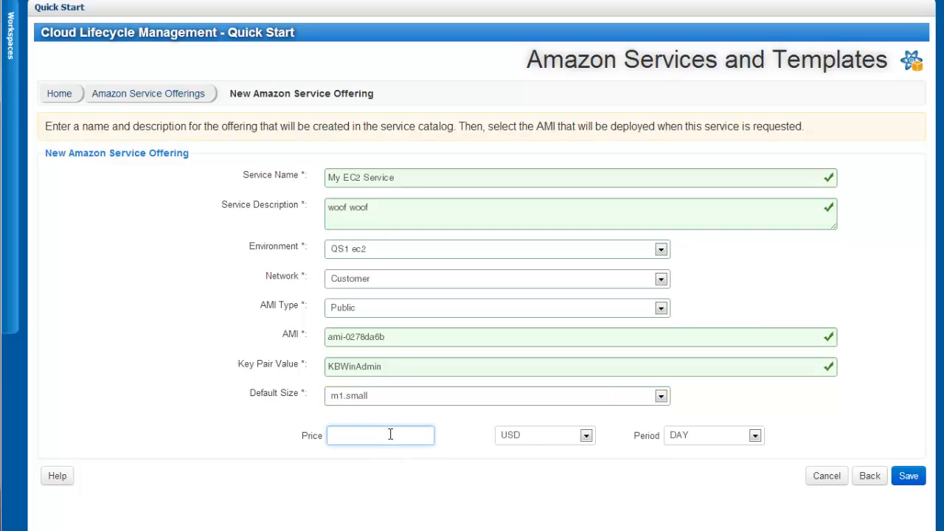
text(1.00)
click(909, 477)
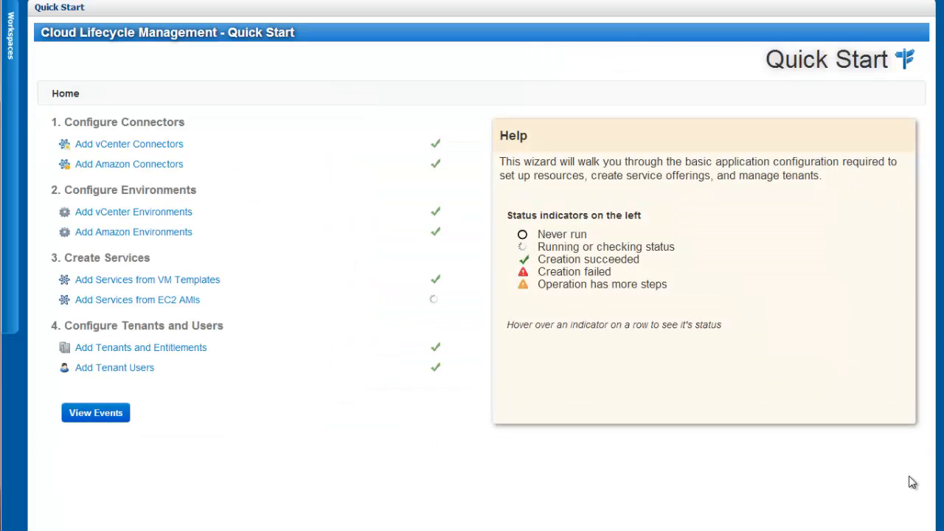
click(99, 418)
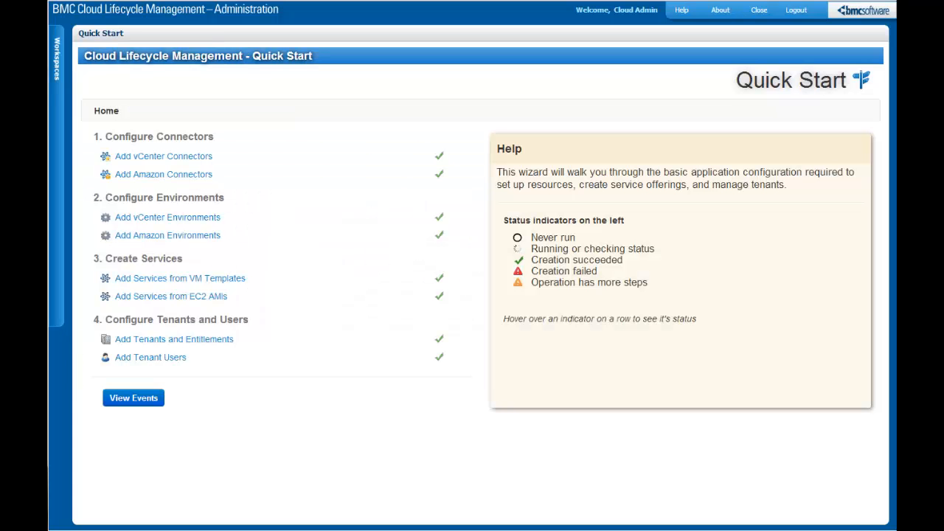
Start a new tenant entitlement in Quick Start, named "My EC2 Tenant" with the location "Concord".
click(193, 339)
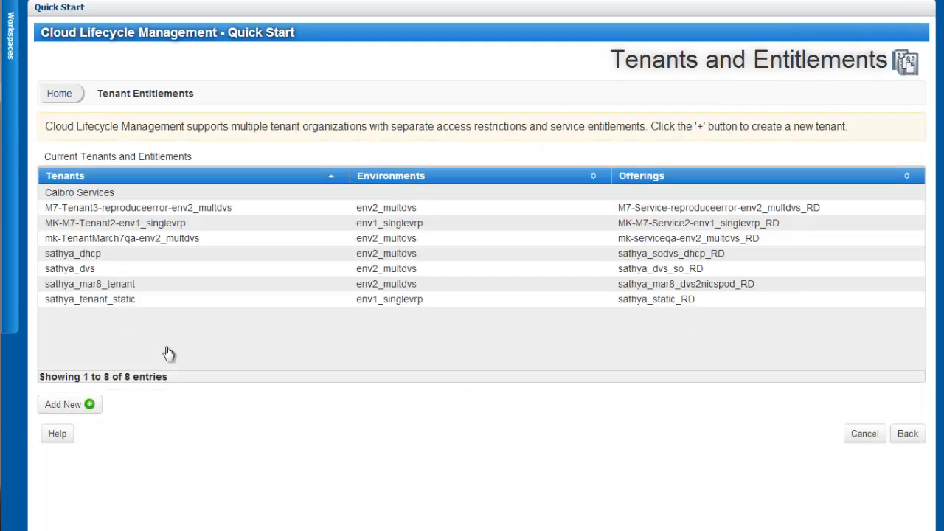
click(70, 406)
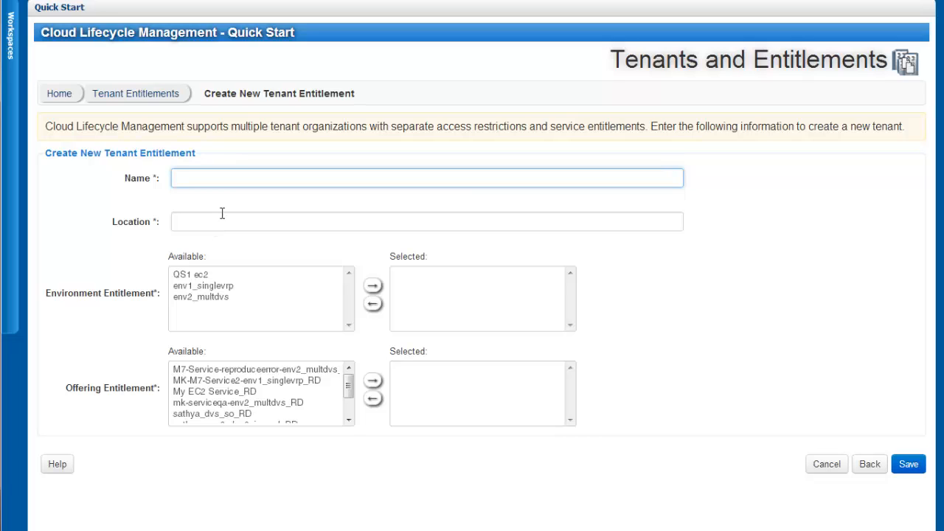
text(My EC2 en)
key(BackSpace)
key(BackSpace)
text(Tenant)
click(222, 213)
text(Concord)
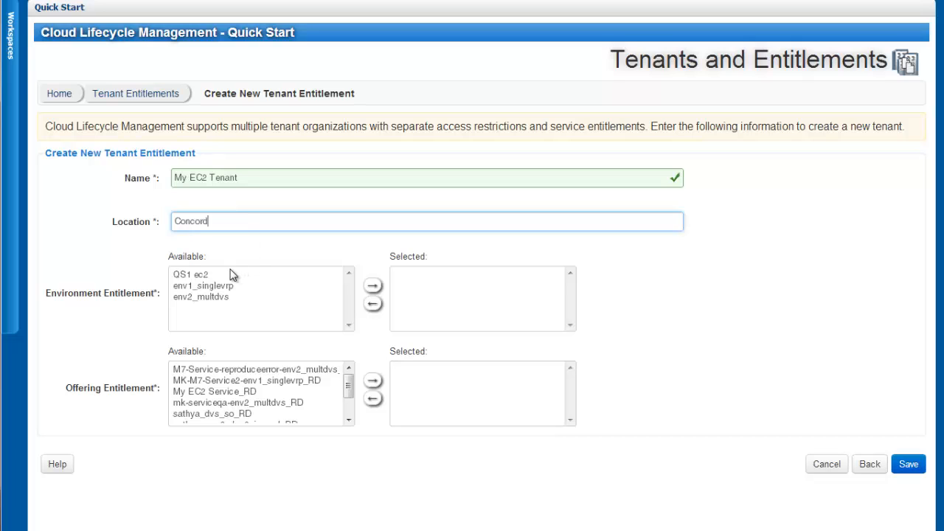
Entitle the tenant to the QS1 ec2 environment and the My EC2 Service_RD offering, and save it.
click(204, 279)
click(374, 287)
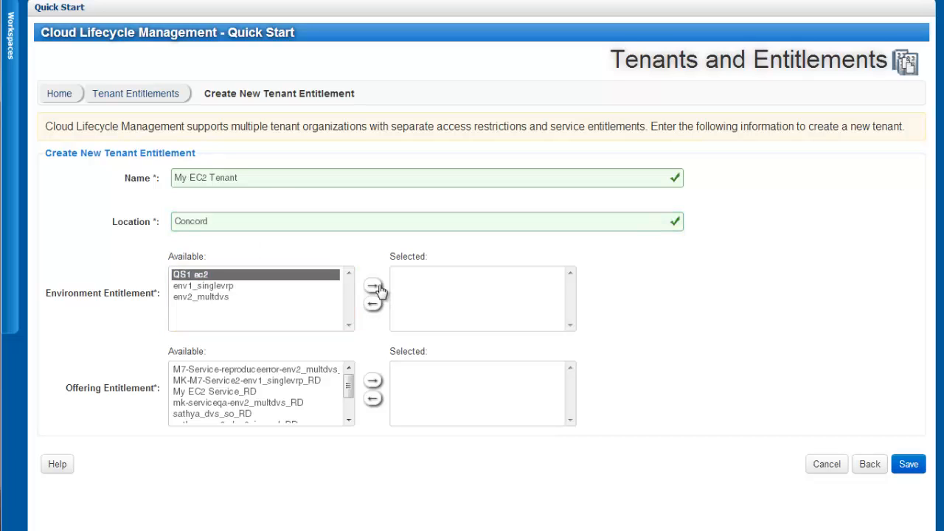
click(350, 420)
click(350, 420)
click(350, 420)
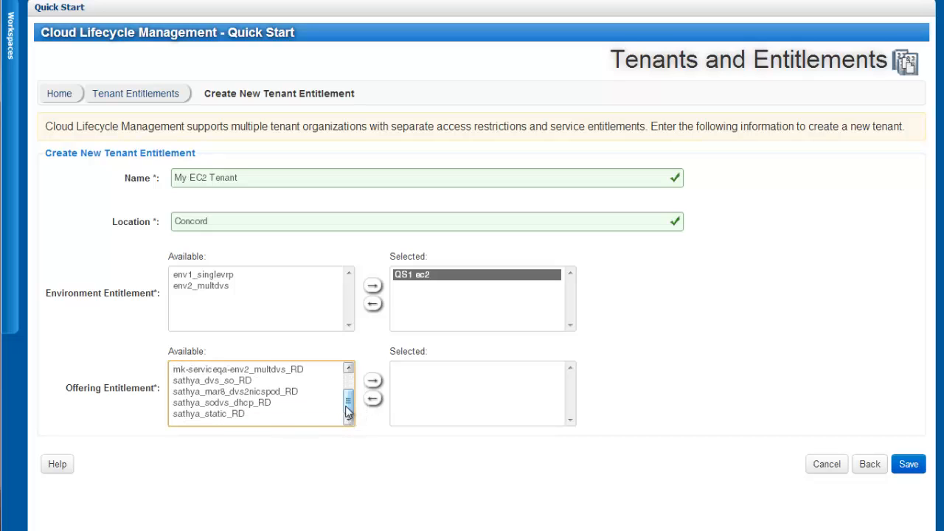
drag(344, 400, 344, 394)
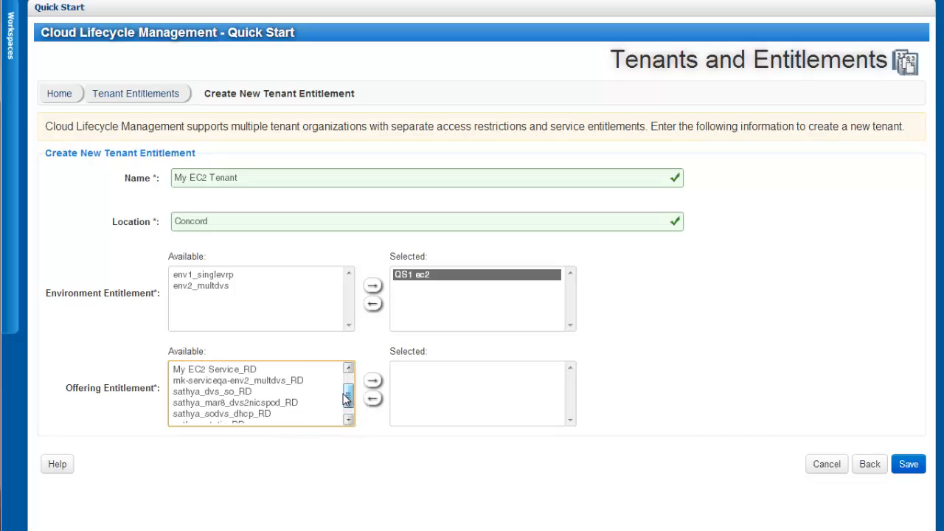
click(251, 369)
click(373, 381)
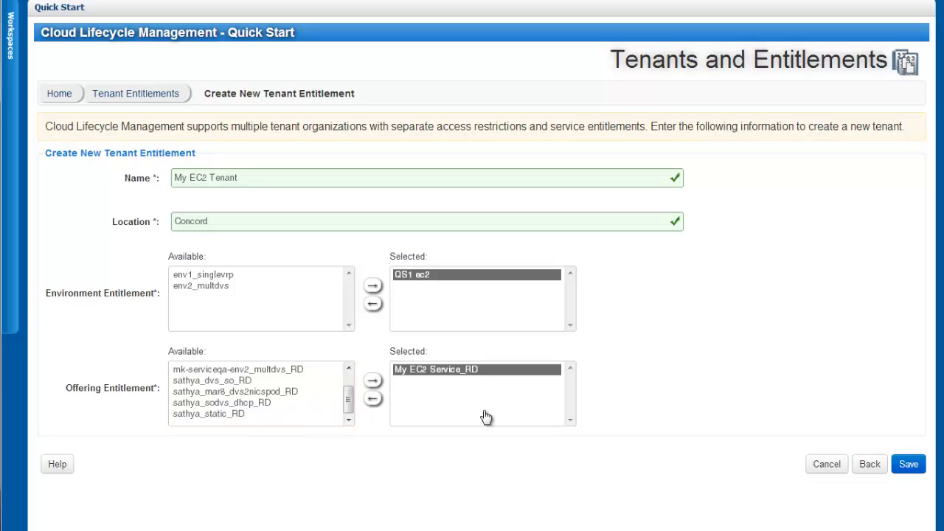
click(914, 468)
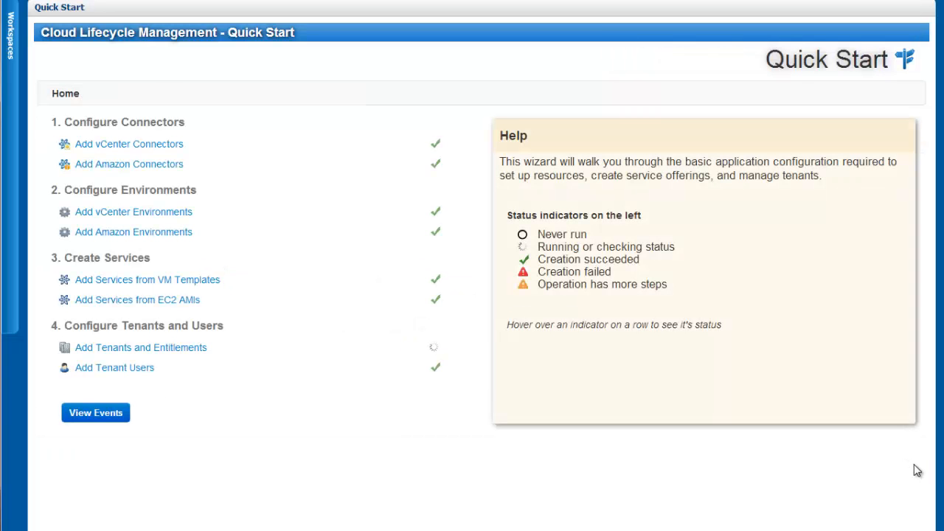
Check the status of the tenant creation in the Quick Start events list, then close the list.
click(95, 413)
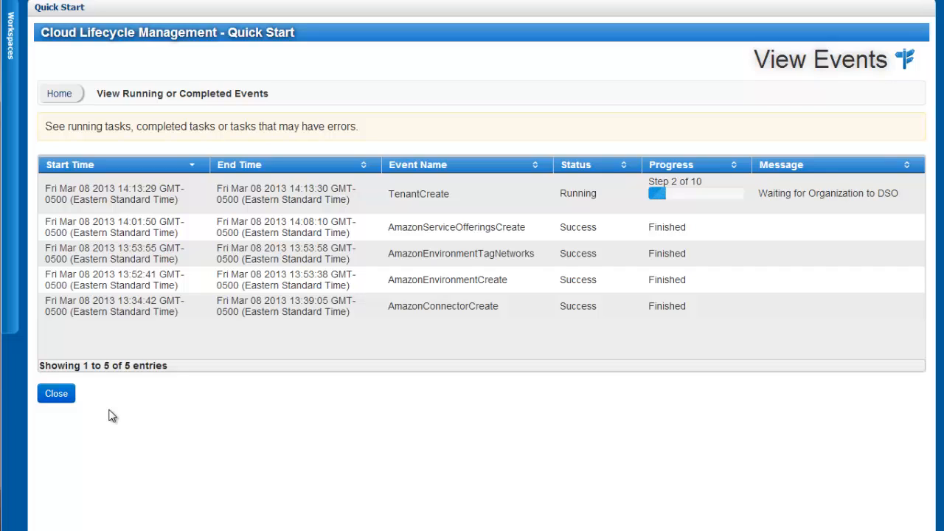
click(56, 396)
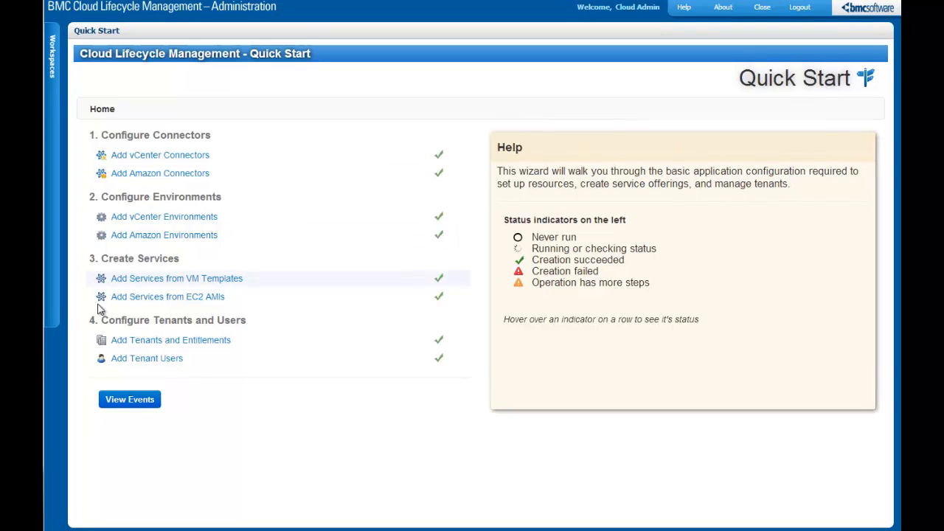
Start a new tenant user in Quick Start and fill in the user's first name, last name, login name and account password.
click(136, 358)
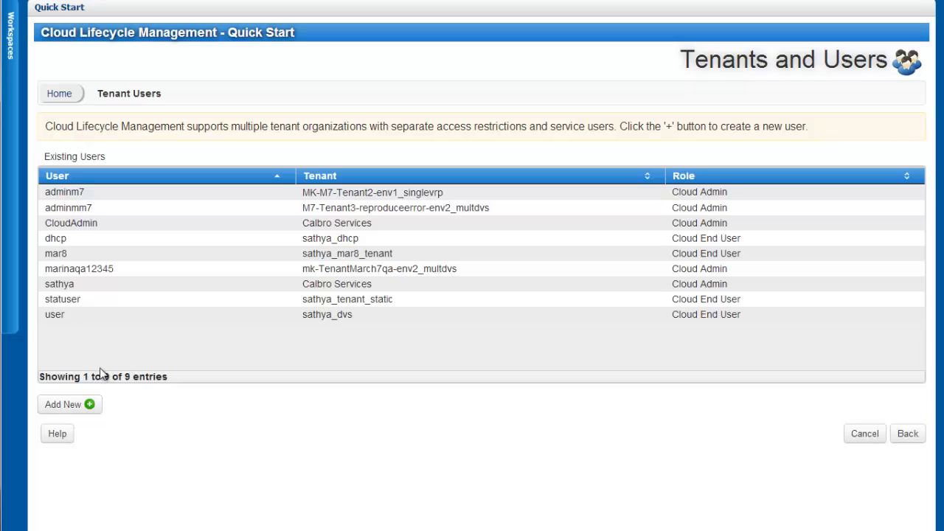
click(64, 404)
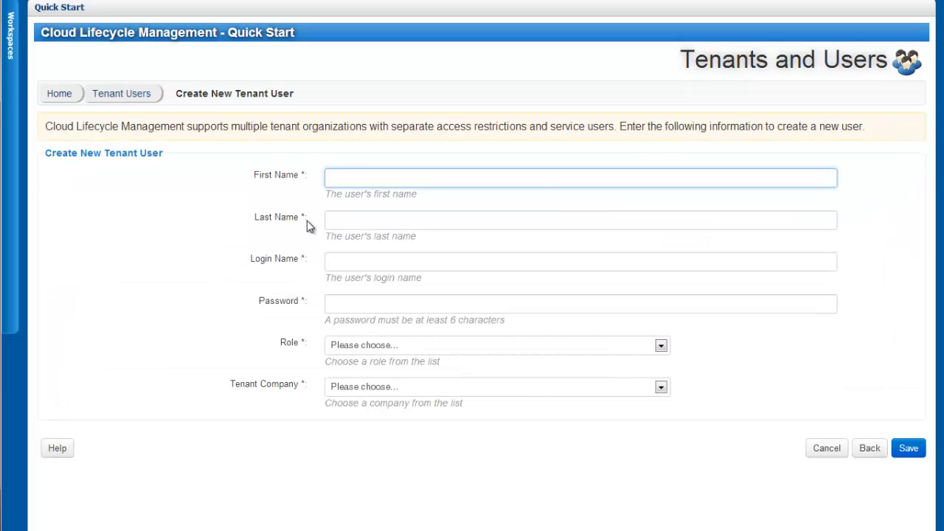
text(Quick)
key(Tab)
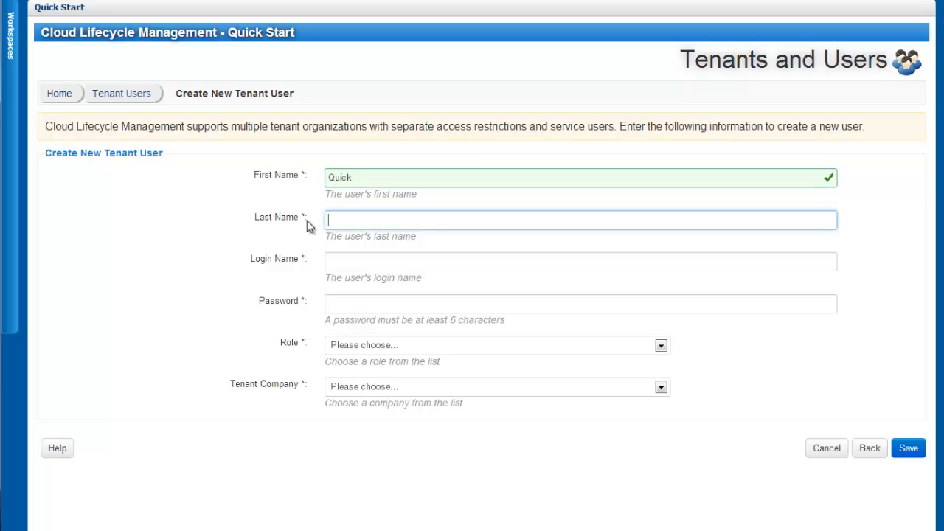
text(Ecstarter)
key(Tab)
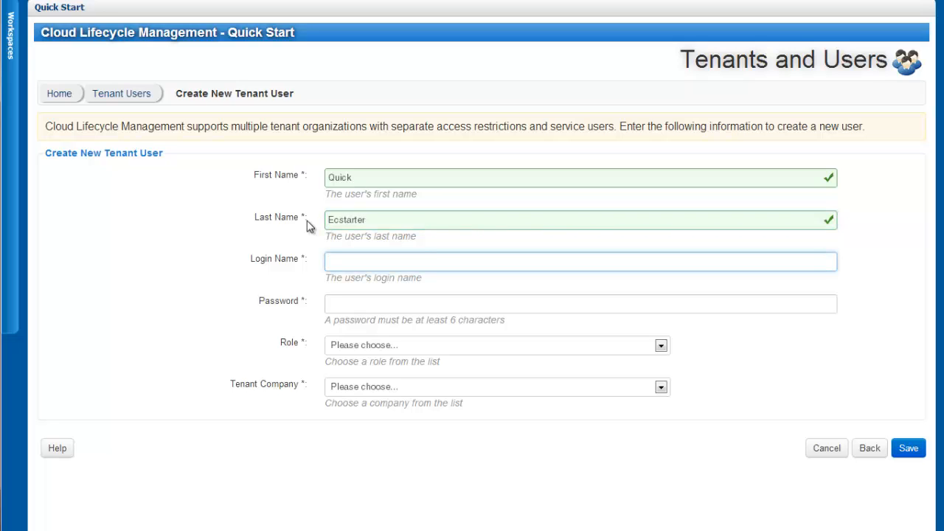
text(qestarter)
key(Tab)
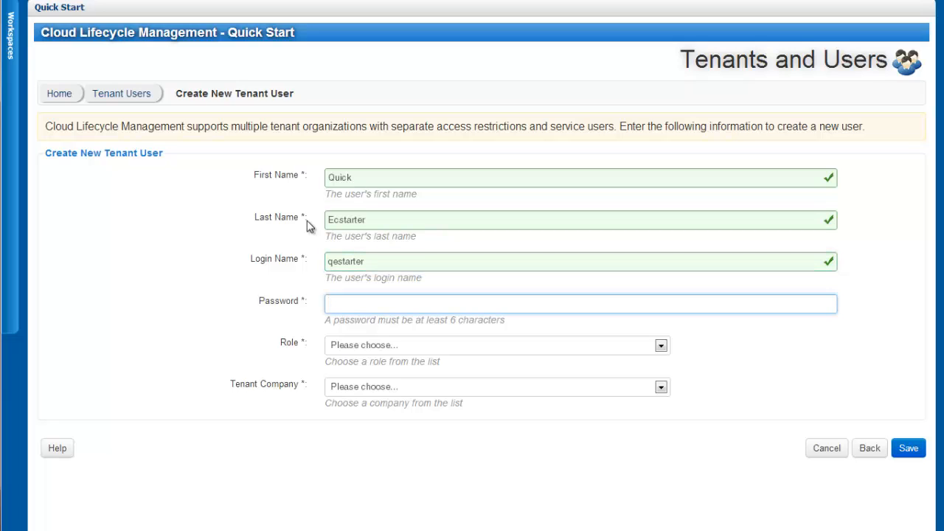
text(••••••••)
Assign the new tenant user the Cloud End User role and the My EC2 Tenant company, and save the user.
click(661, 346)
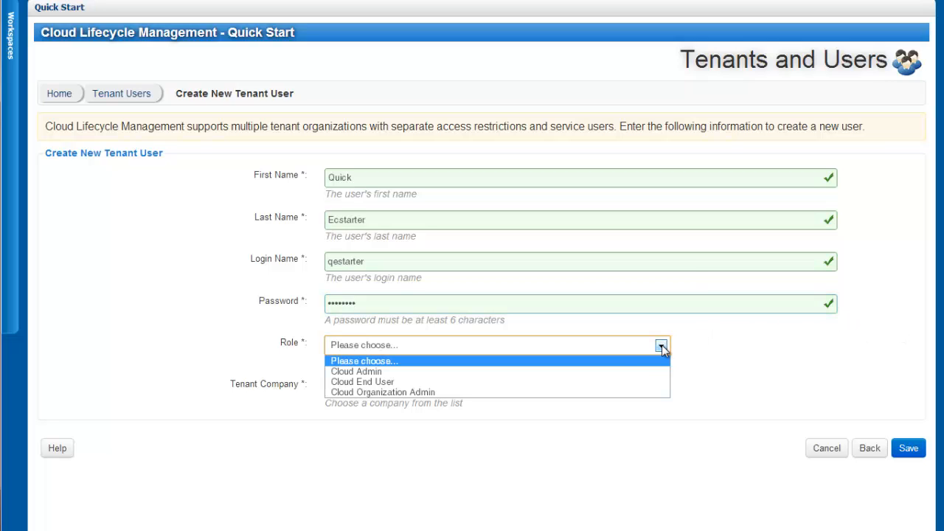
click(615, 383)
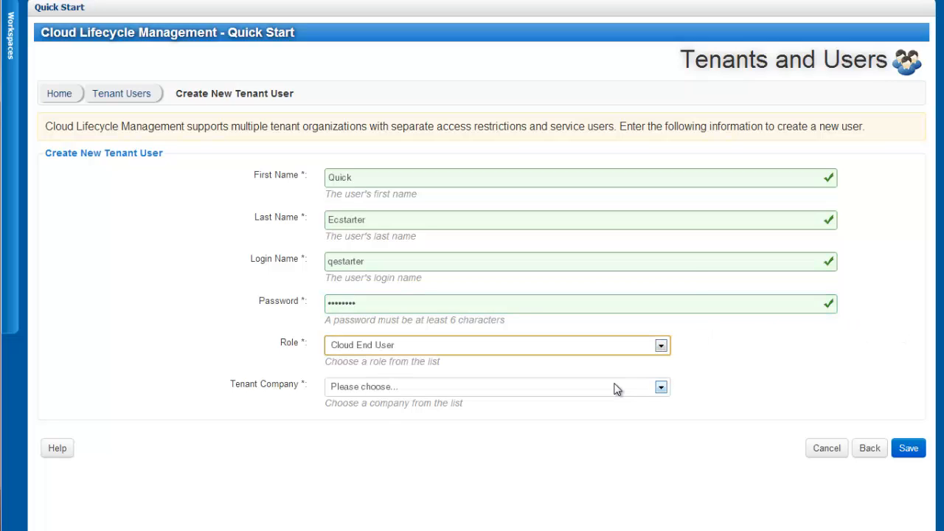
click(661, 387)
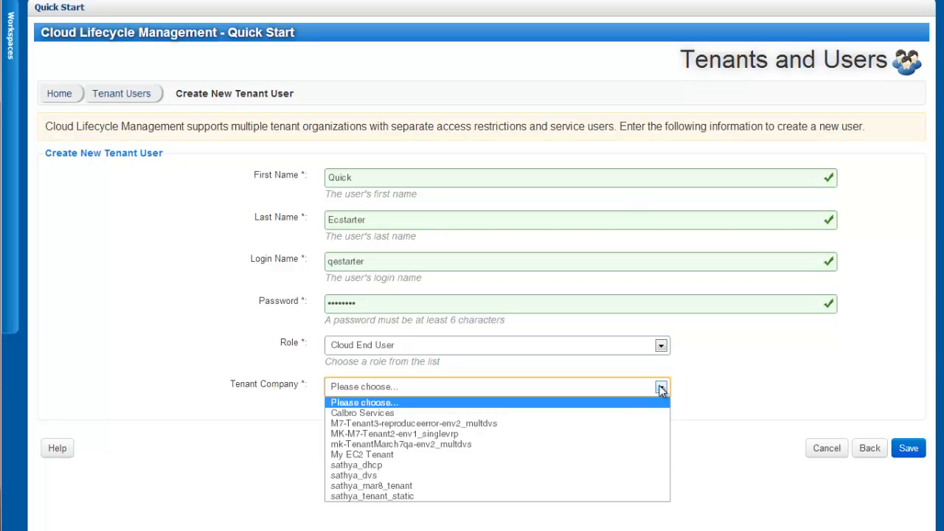
click(561, 456)
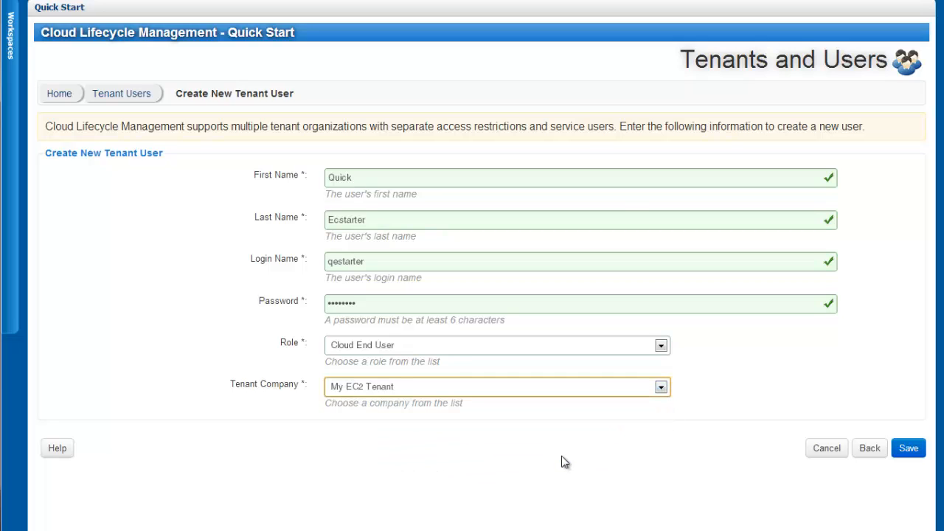
click(906, 449)
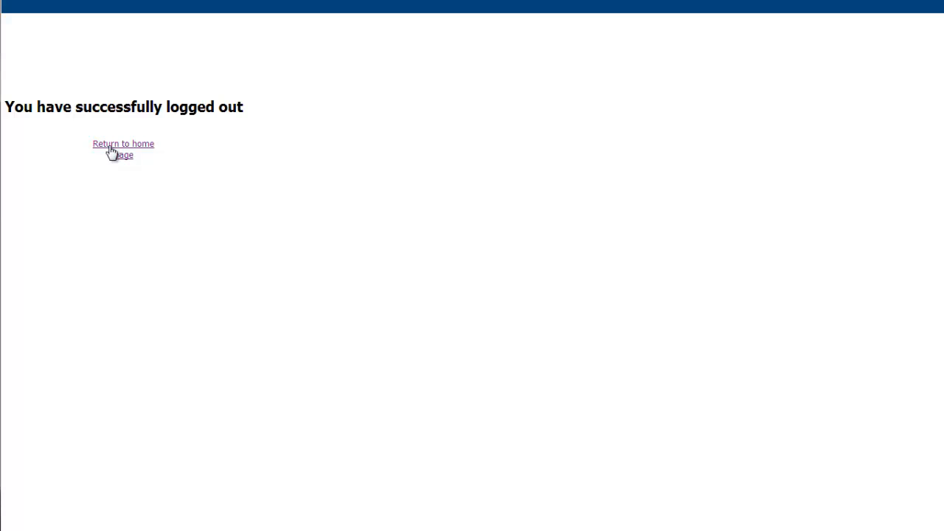
Return to the login page and log in as the new tenant user with the login name and account password.
click(111, 150)
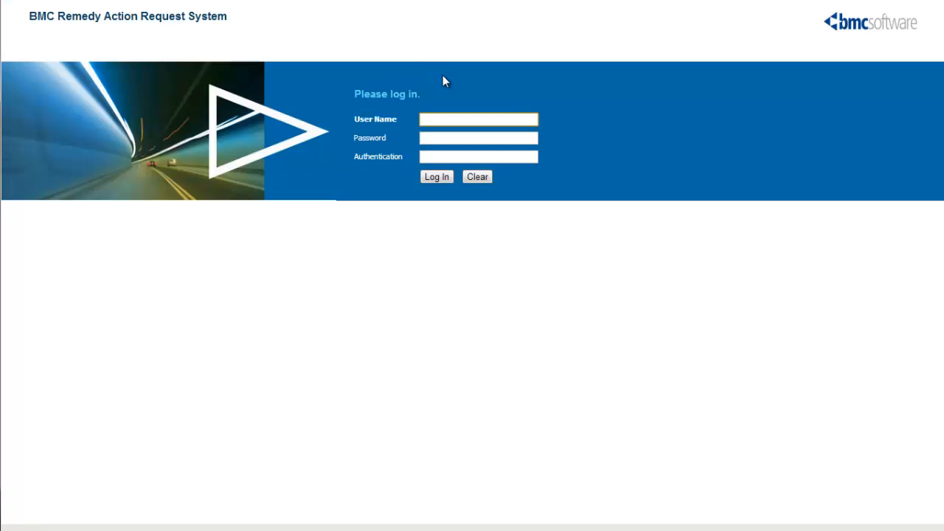
text(qustarter)
key(Tab)
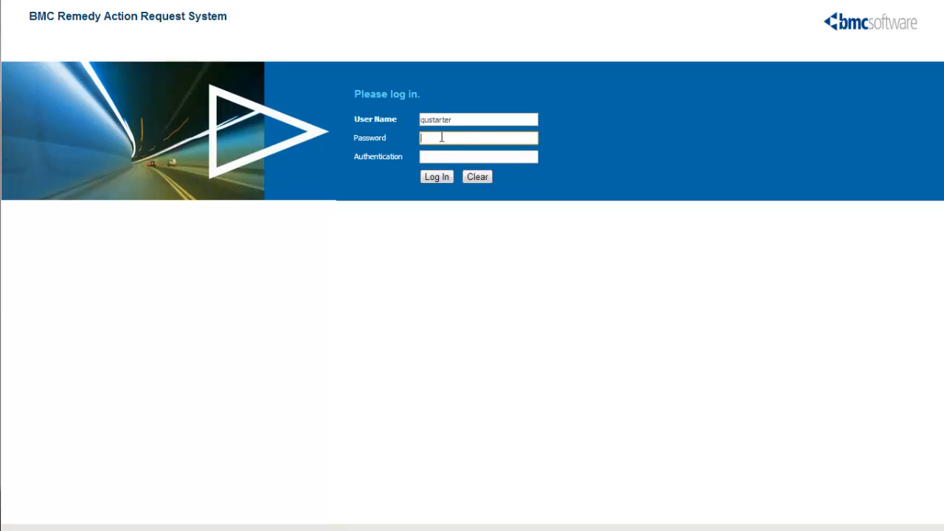
click(431, 120)
key(BackSpace)
text(e)
click(449, 135)
text(********)
click(441, 178)
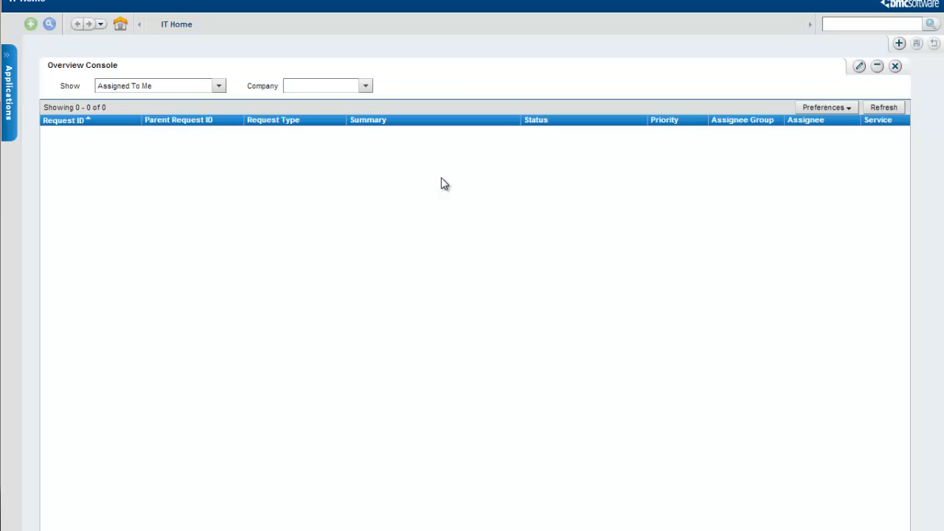
Open the My Cloud Services Console of Cloud Lifecycle Management and start a request for My EC2 Service_RD from the service catalog.
click(8, 95)
mouse_move(29, 127)
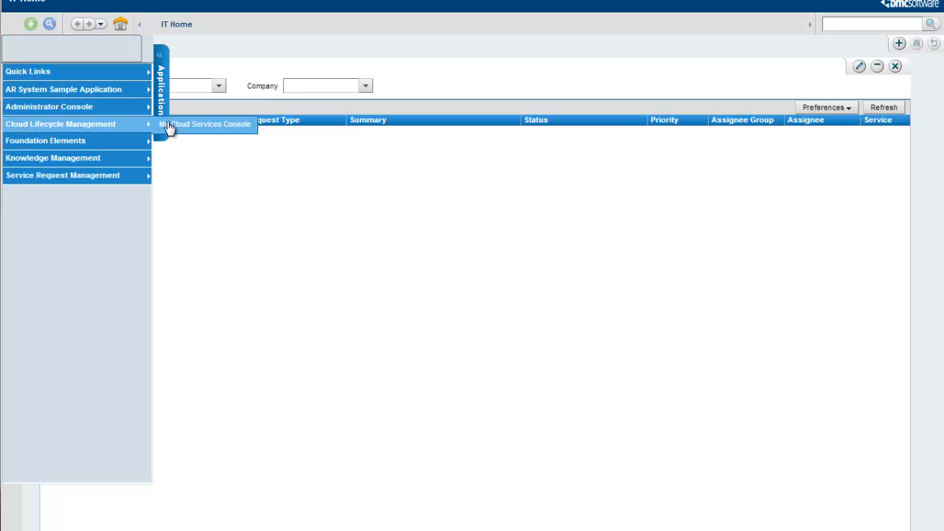
click(213, 130)
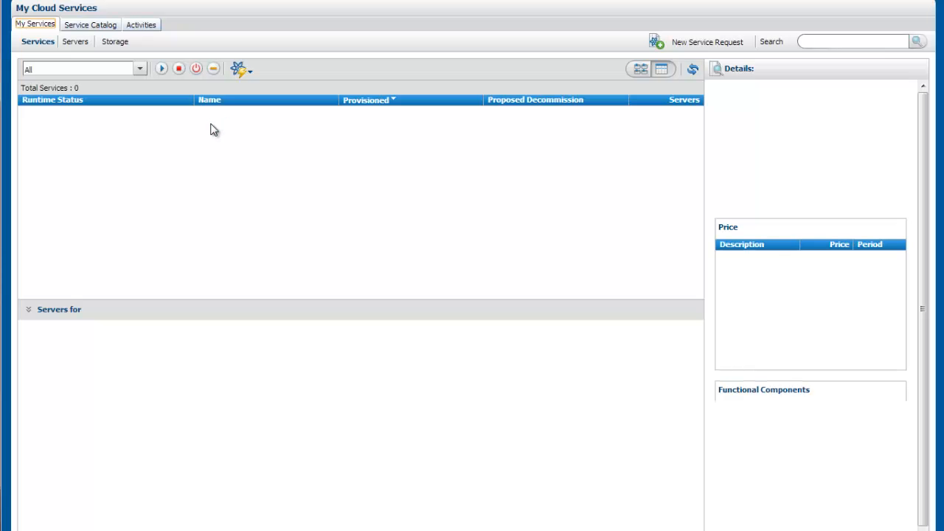
click(81, 26)
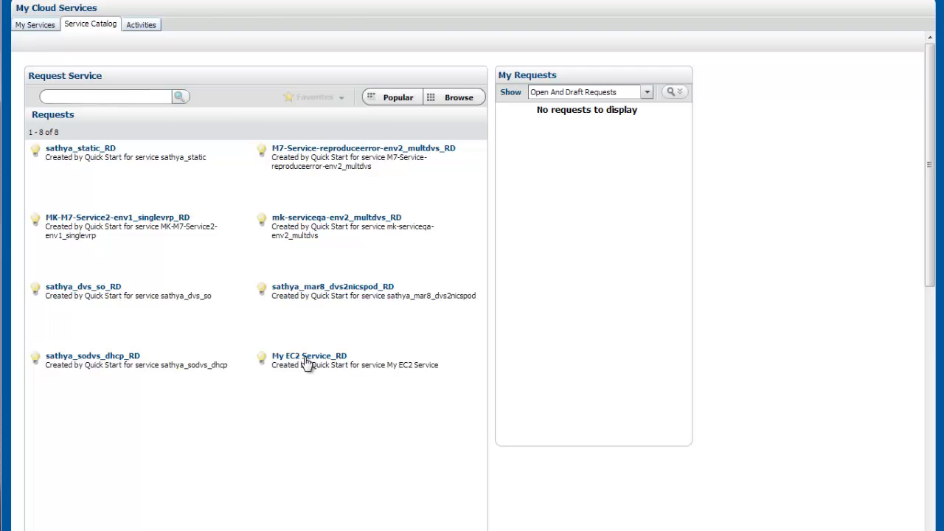
click(306, 360)
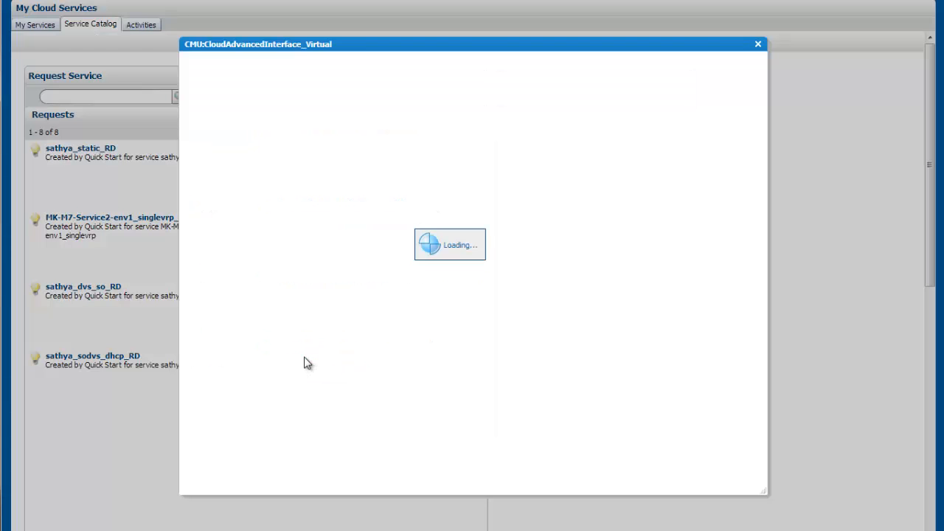